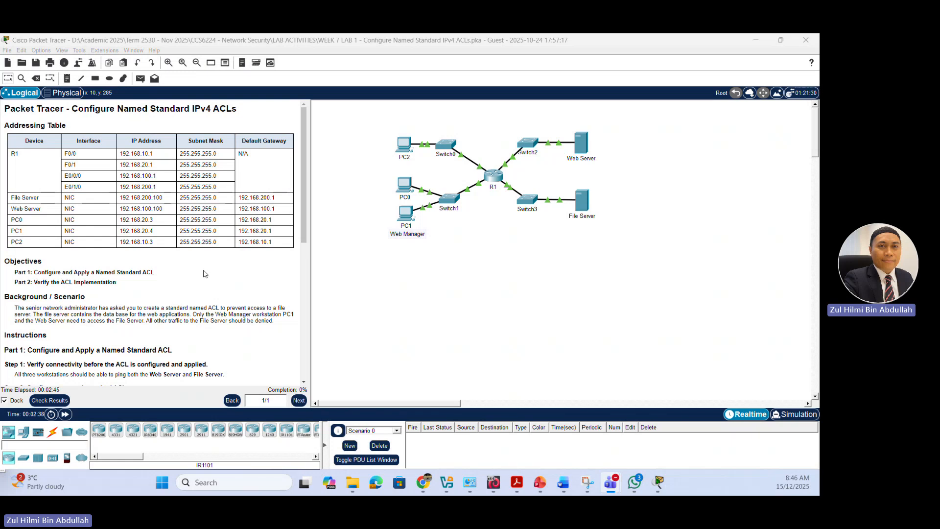
Review the lab's addressing table, scenario and Part 1 instructions for configuring and applying the named standard ACL.
scroll(207, 280, down, 2)
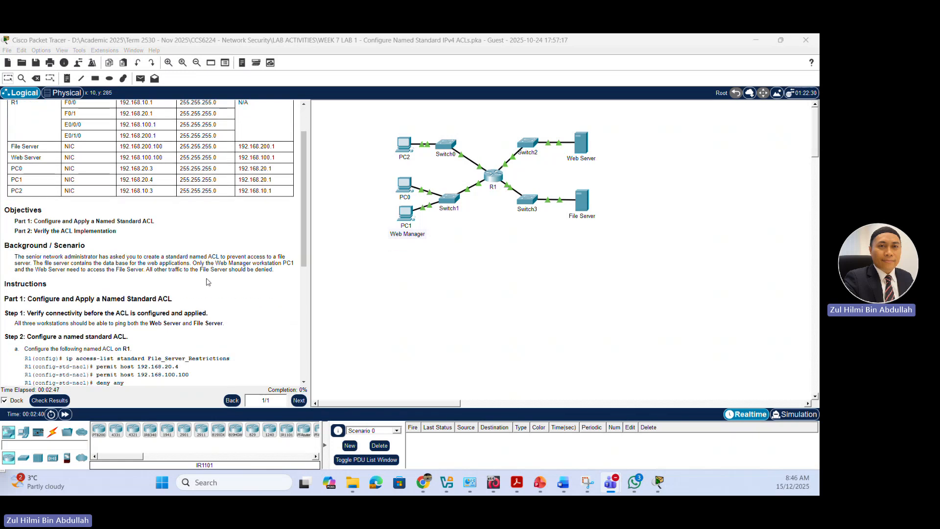
scroll(208, 282, up, 2)
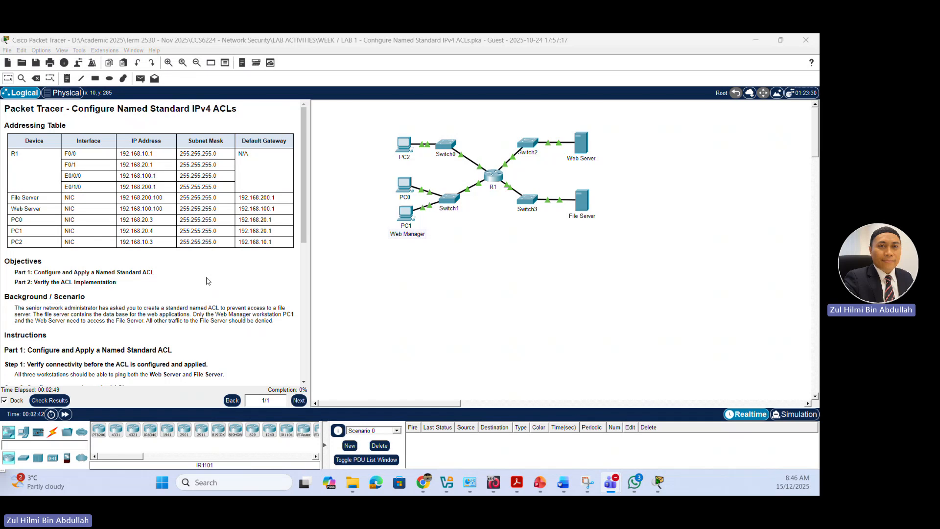
scroll(207, 280, down, 3)
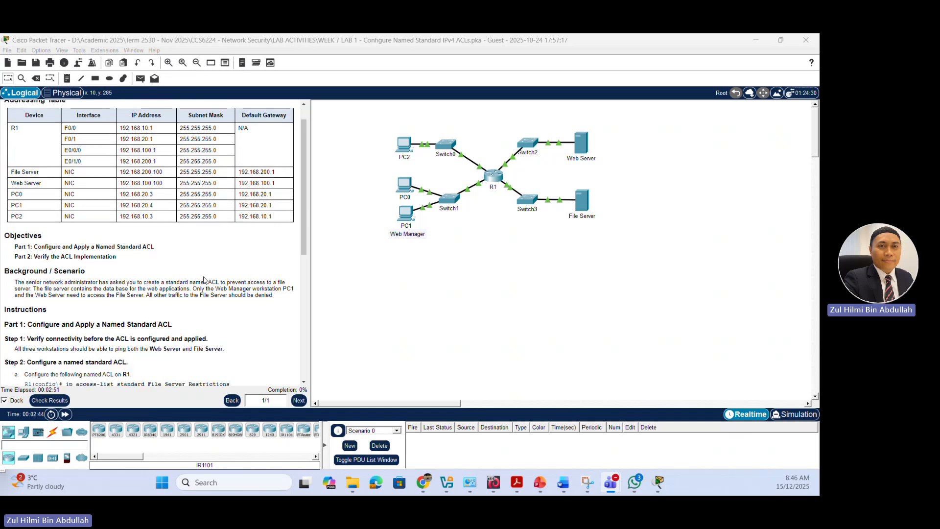
scroll(206, 280, down, 8)
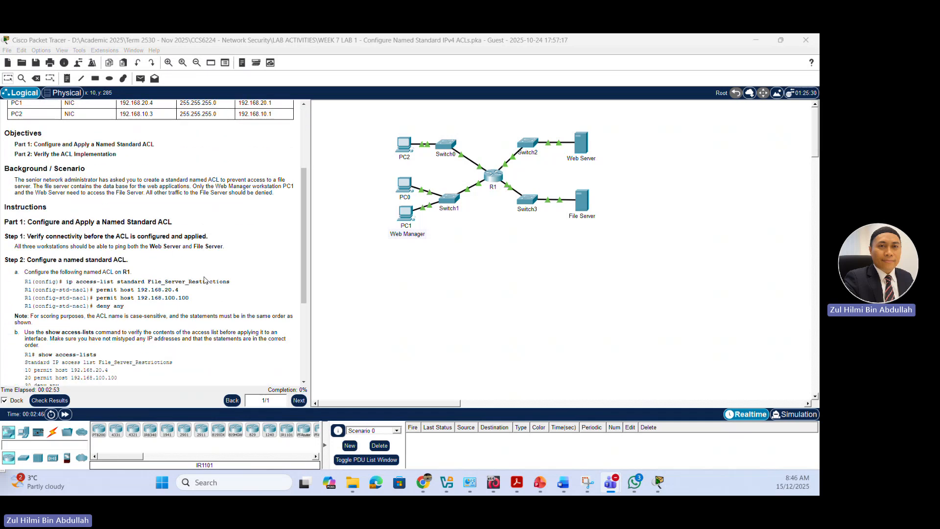
scroll(206, 280, up, 4)
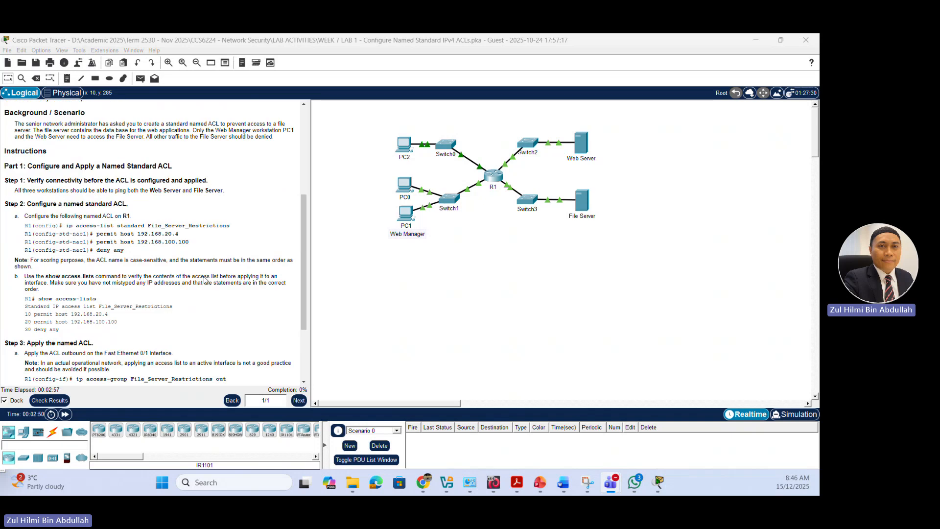
scroll(206, 280, up, 2)
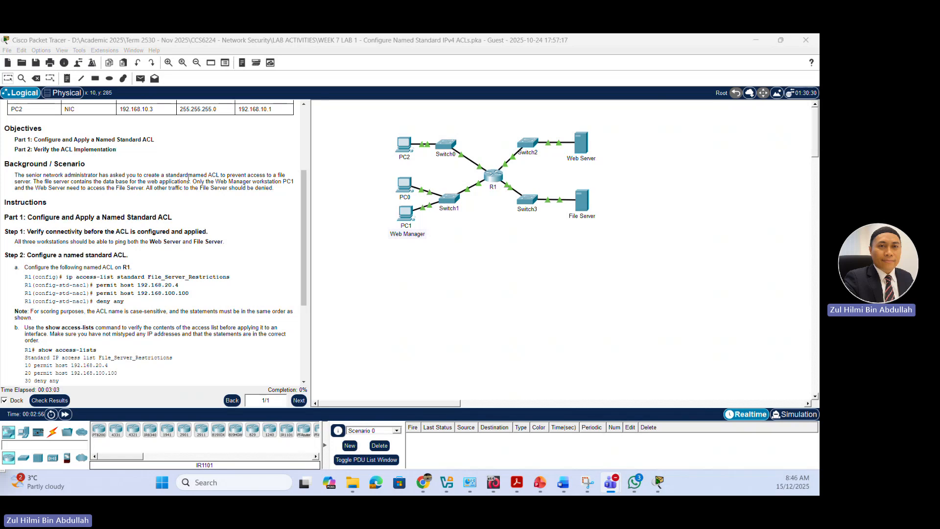
scroll(231, 265, up, 3)
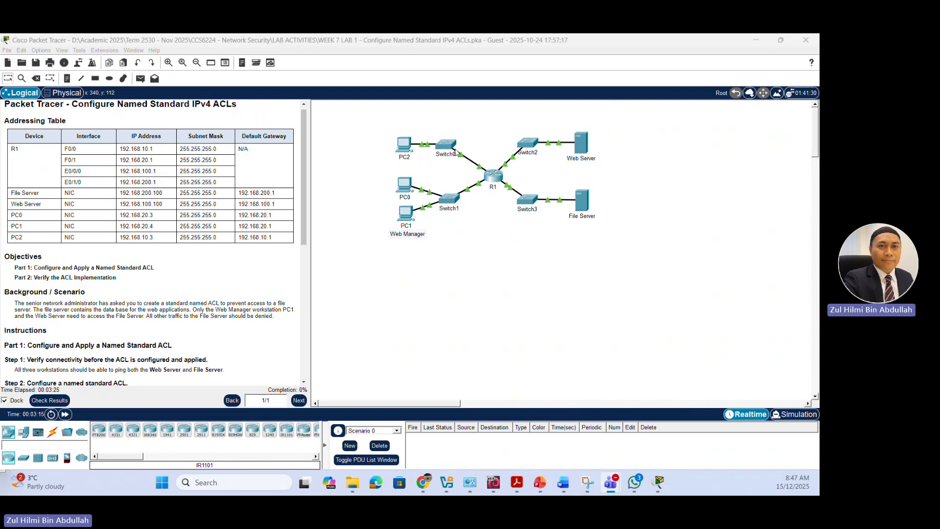
click(585, 147)
scroll(190, 297, down, 2)
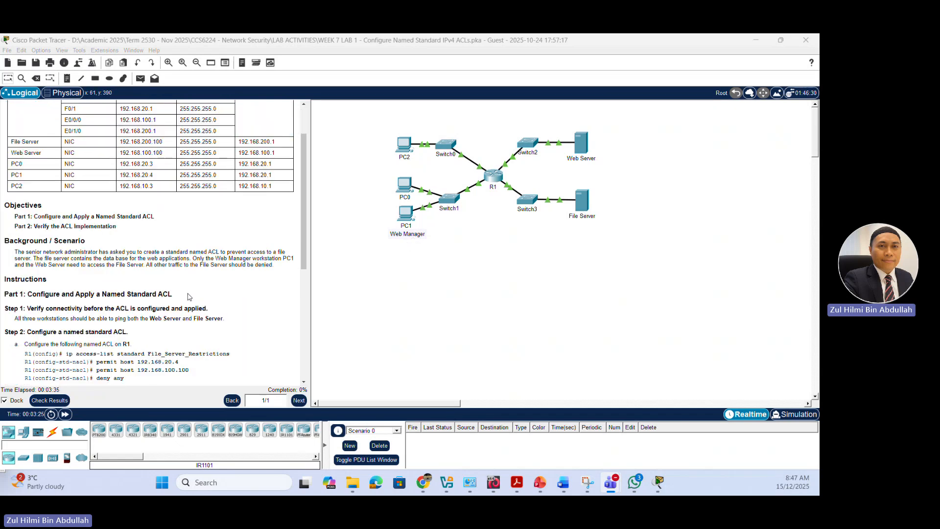
scroll(191, 294, down, 2)
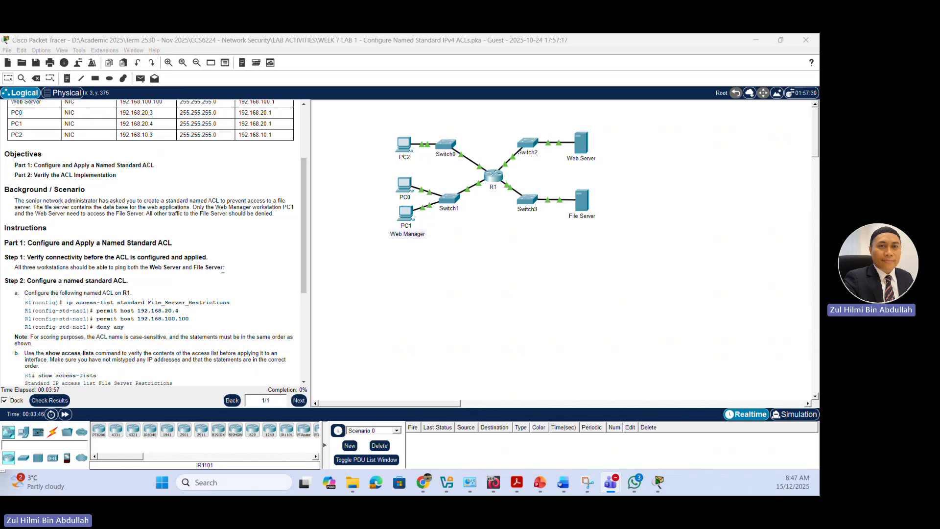
scroll(223, 269, up, 1)
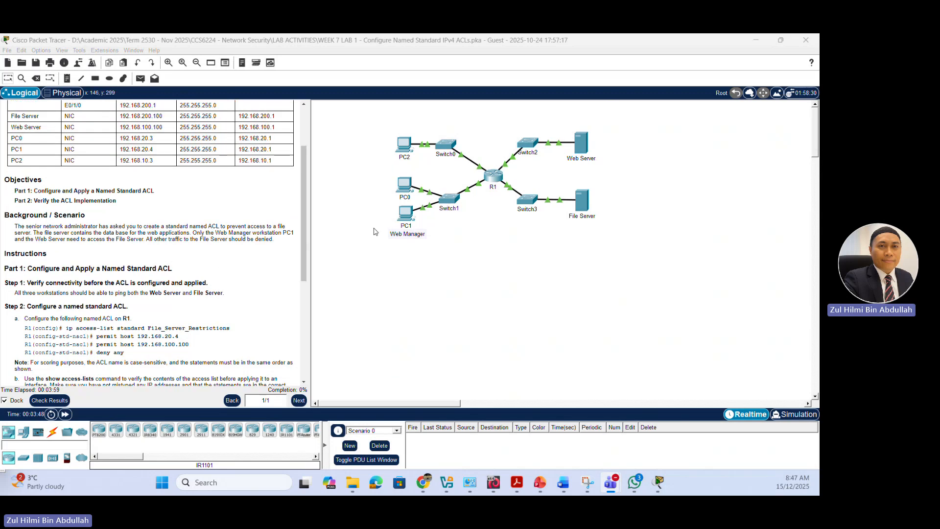
Open the Command Prompt on PC1, the Web Manager workstation.
click(406, 213)
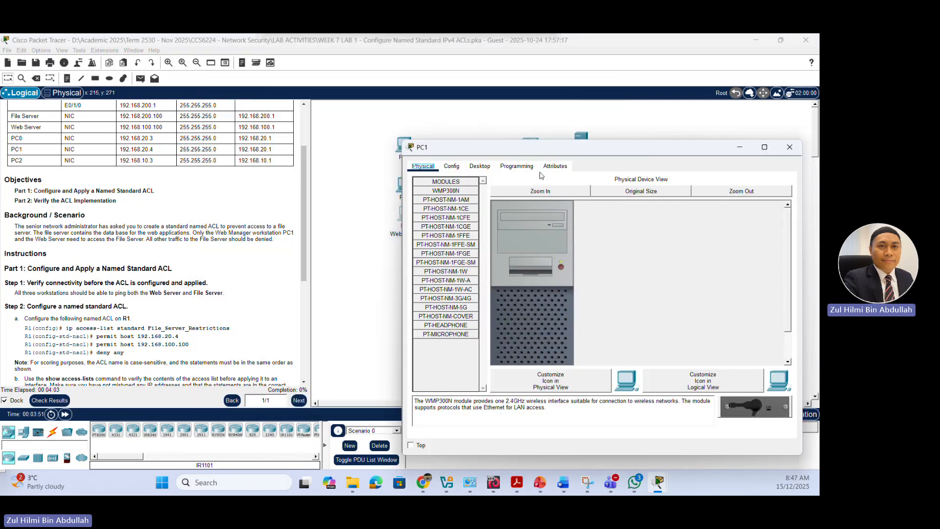
click(480, 166)
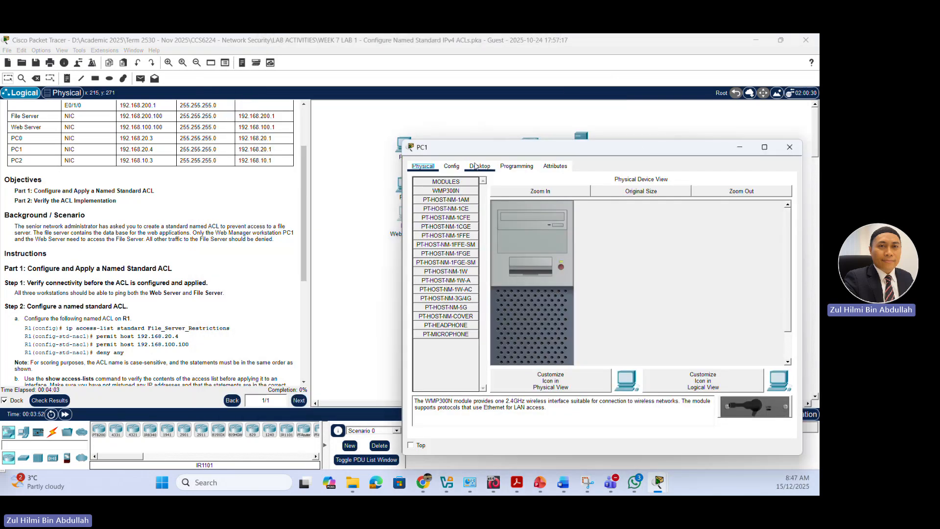
click(670, 217)
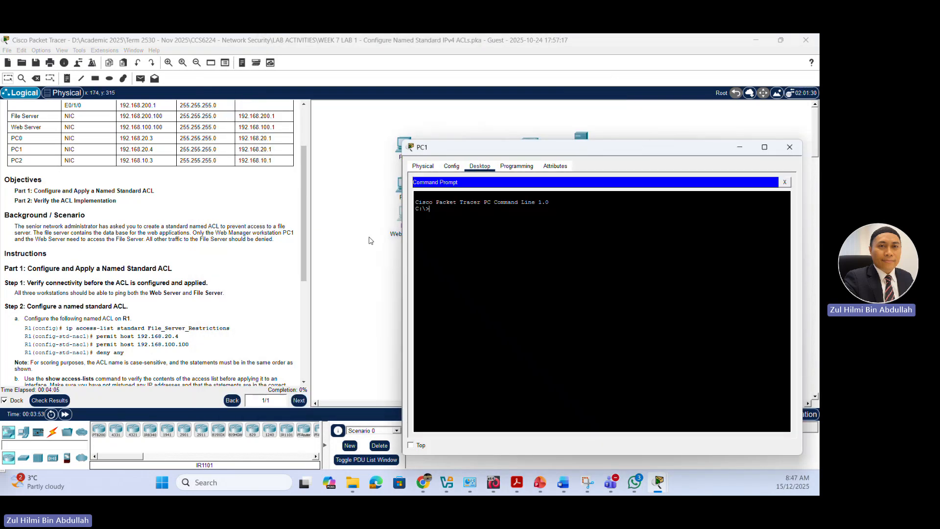
Ping the File Server at 192.168.200.100 from PC1, copying its address from the addressing table.
scroll(202, 218, up, 2)
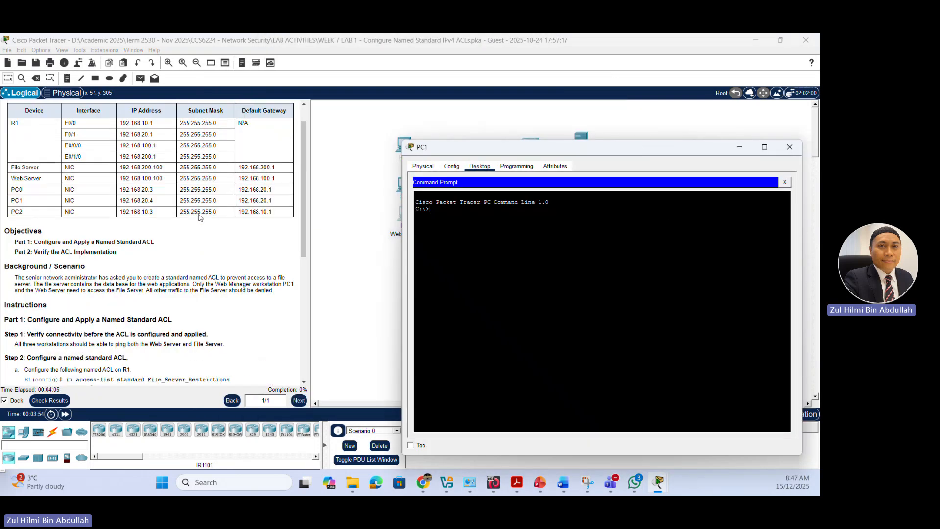
click(121, 166)
drag(121, 167, 163, 168)
key(super+c)
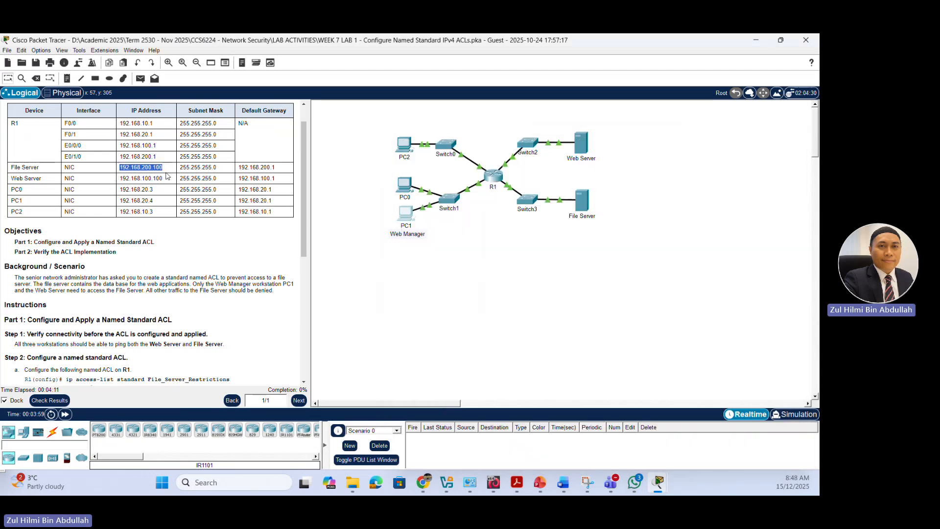
key(alt+Tab)
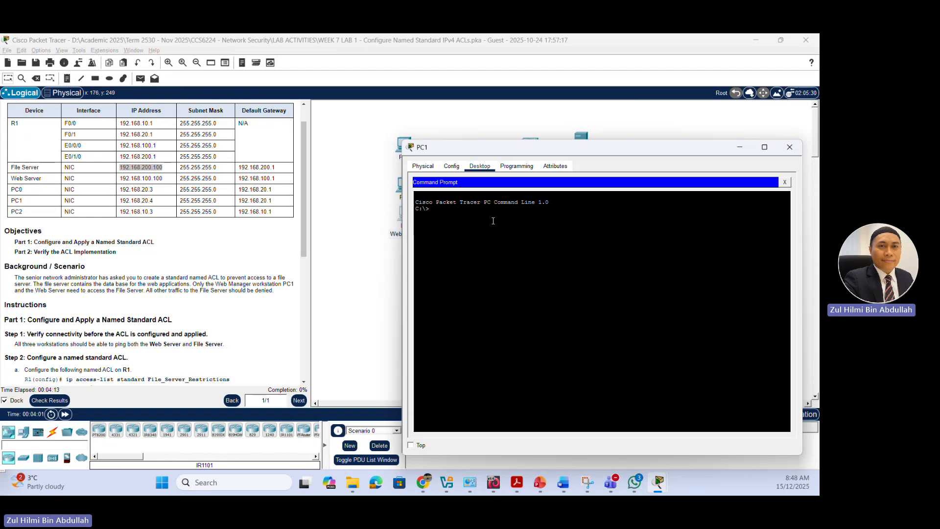
text(ping)
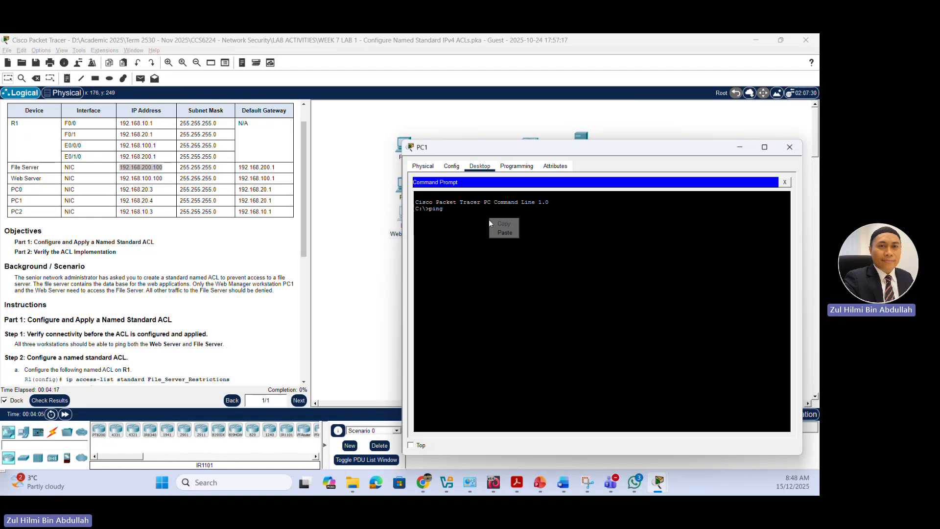
right_click(141, 165)
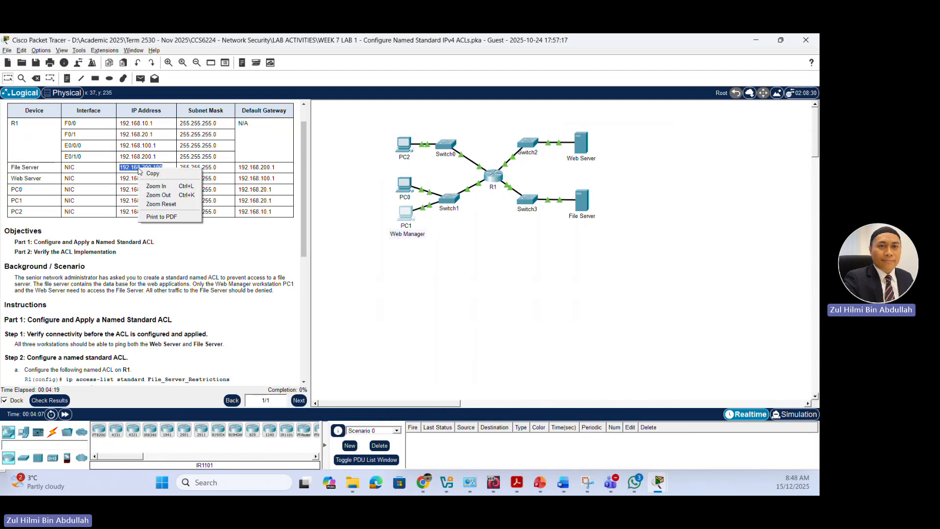
click(154, 173)
click(405, 212)
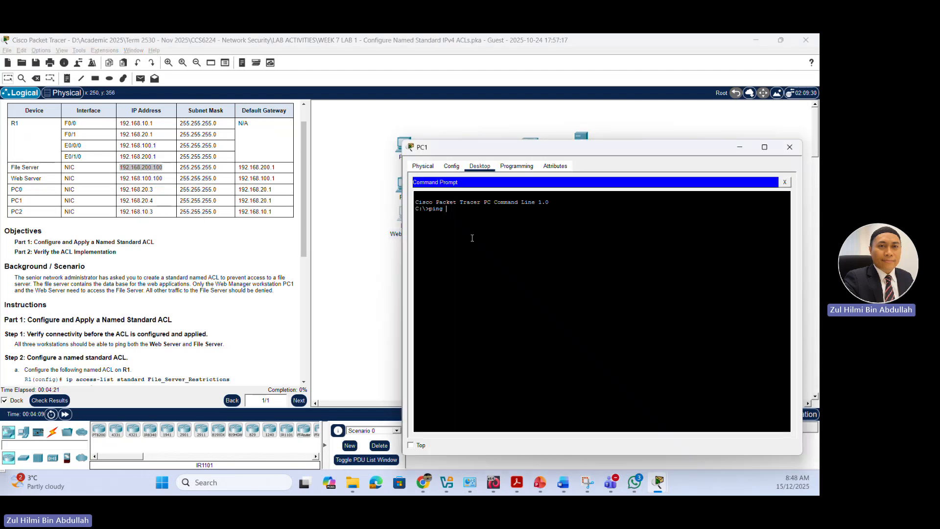
right_click(455, 211)
click(464, 226)
key(Return)
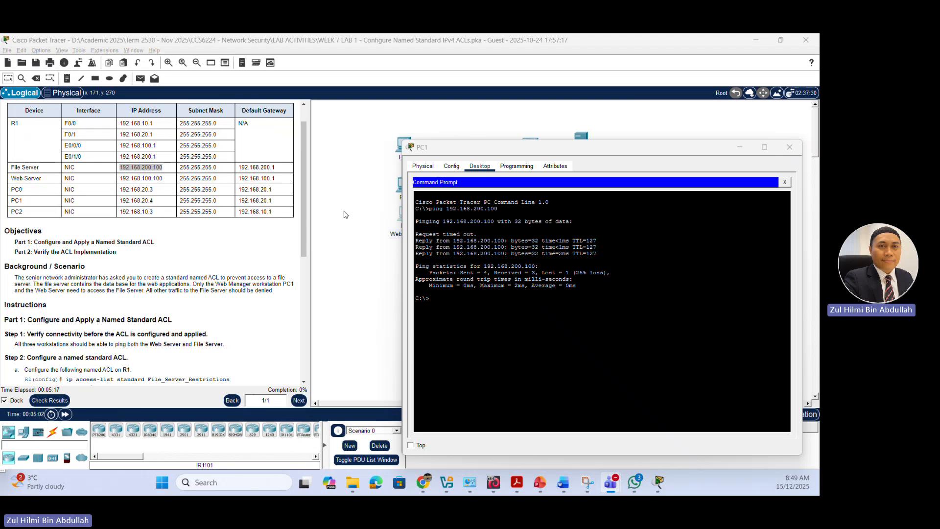
Ping the Web Server at 192.168.100.100 from PC1 by editing the previous ping command.
click(470, 300)
key(Up)
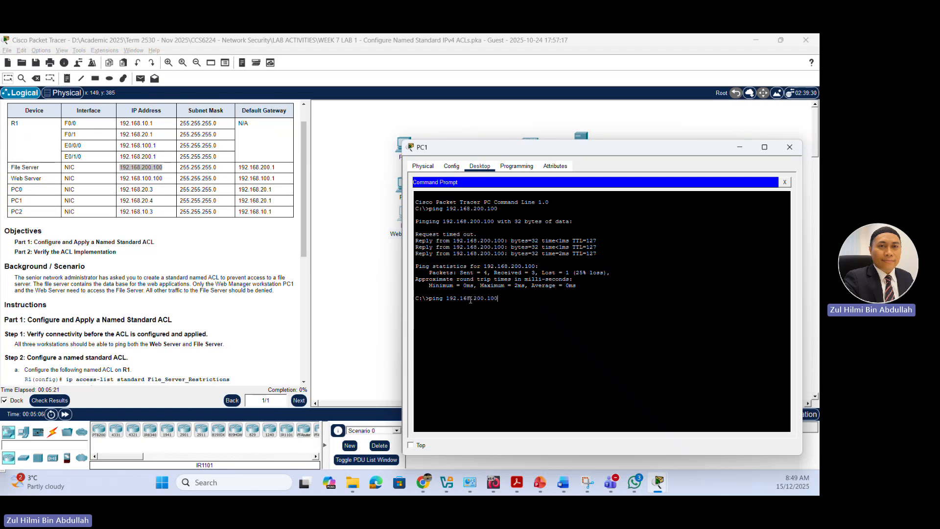
key(BackSpace)
text(1)
key(Return)
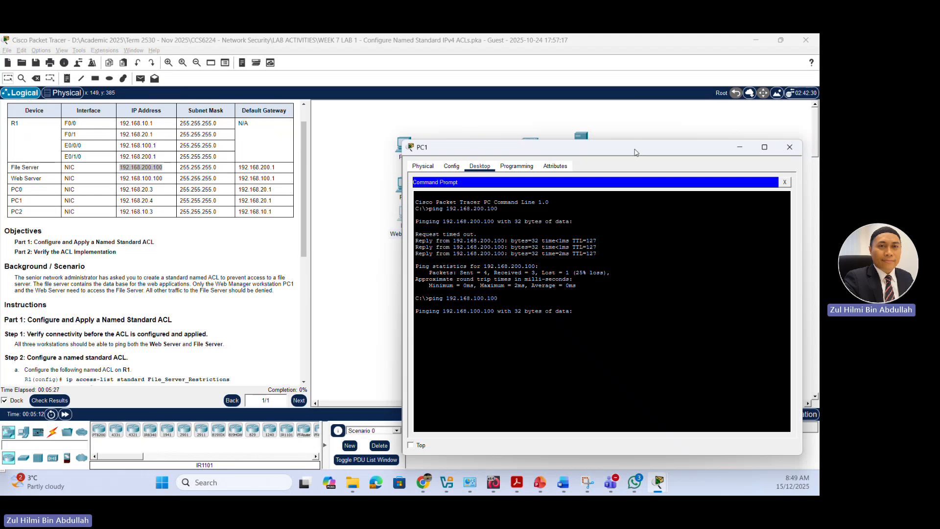
mouse_move(637, 147)
mouse_down()
mouse_move(634, 277)
mouse_move(631, 243)
mouse_move(651, 155)
mouse_up()
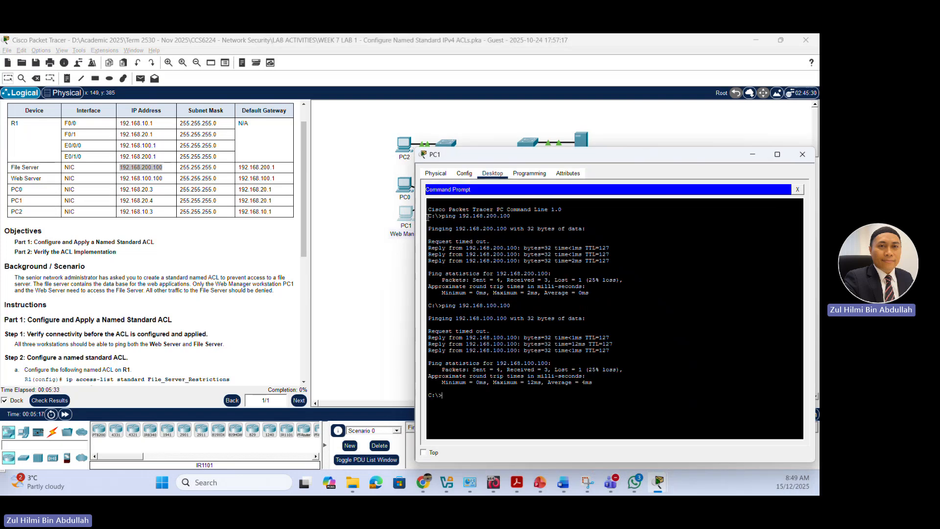
Open the Command Prompt on PC0 and ping the File Server at 192.168.200.100.
click(387, 205)
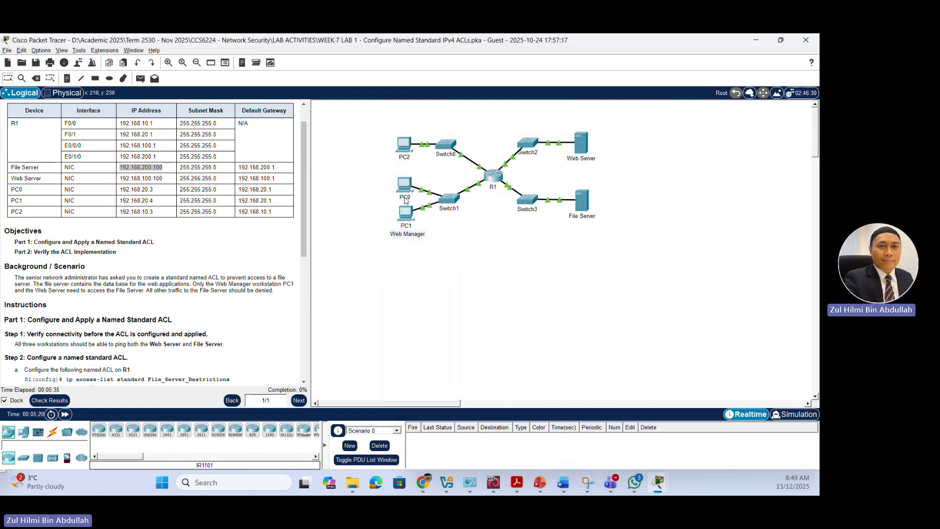
click(405, 187)
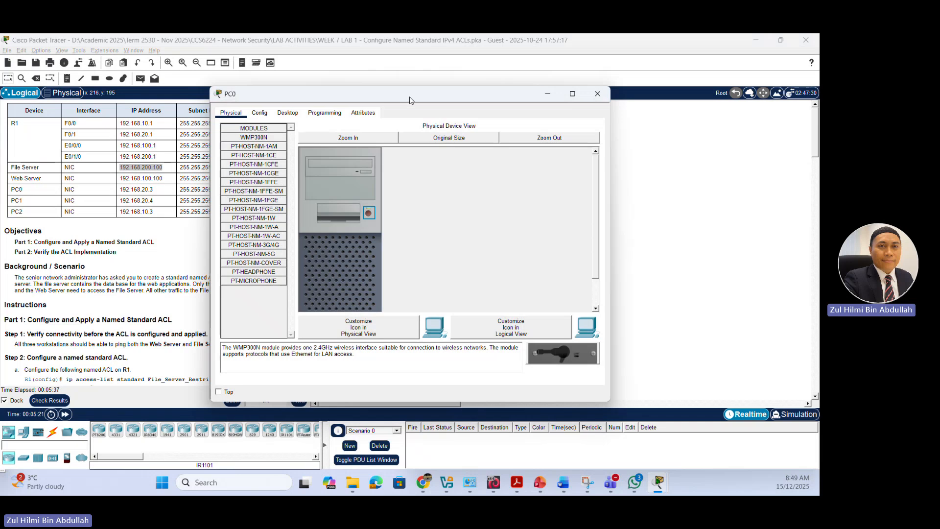
drag(404, 99, 501, 88)
click(376, 102)
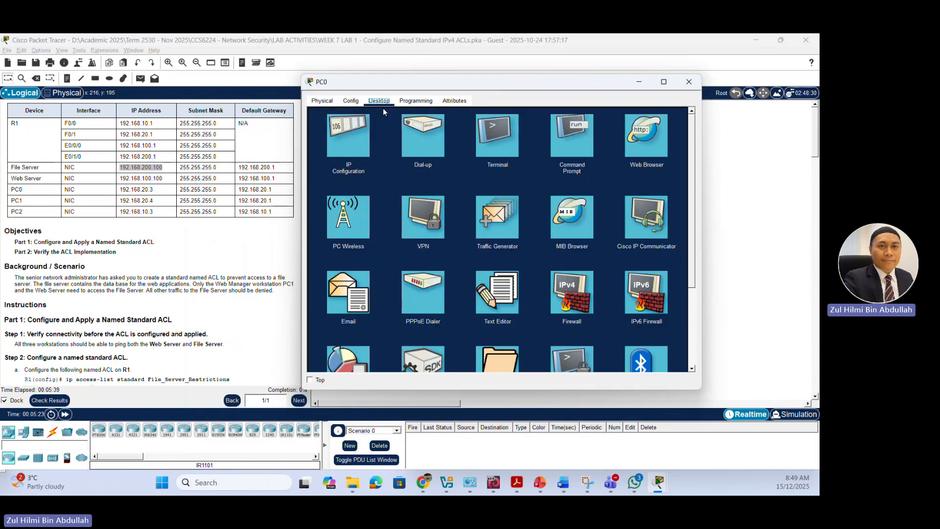
click(590, 136)
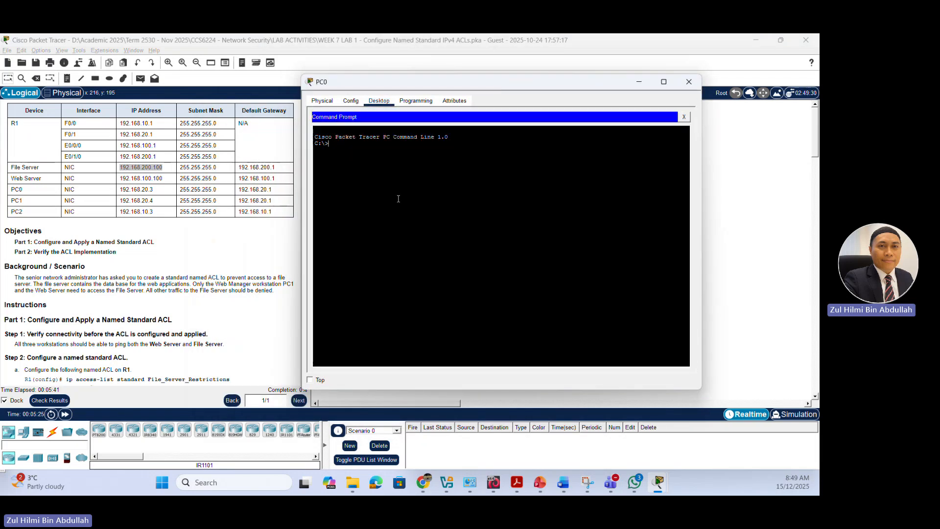
text(ping)
right_click(389, 159)
click(397, 174)
key(Return)
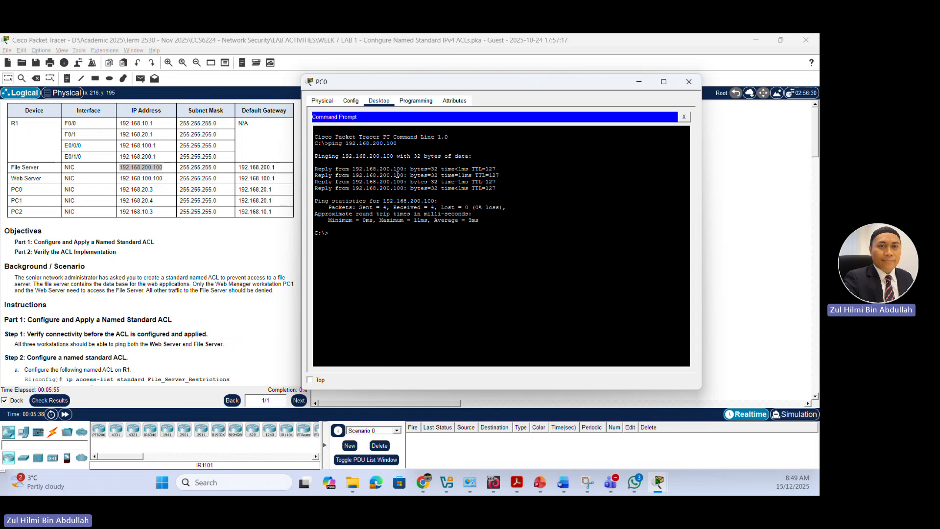
Ping the Web Server at 192.168.100.100 from PC0, and close the PC0 window.
key(Up)
key(BackSpace)
text(192.168.100.100)
key(Return)
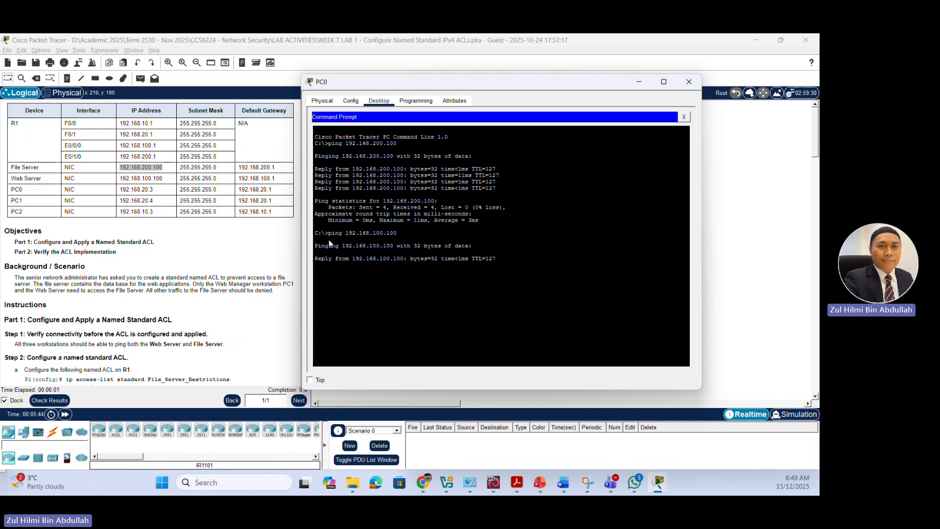
click(690, 82)
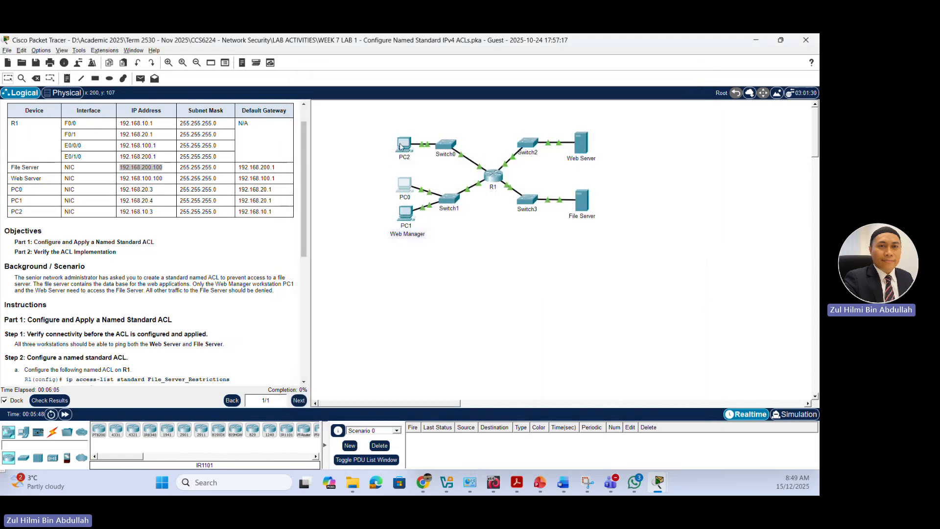
Open the Command Prompt on PC2 and ping the File Server at 192.168.200.100.
click(401, 146)
click(288, 112)
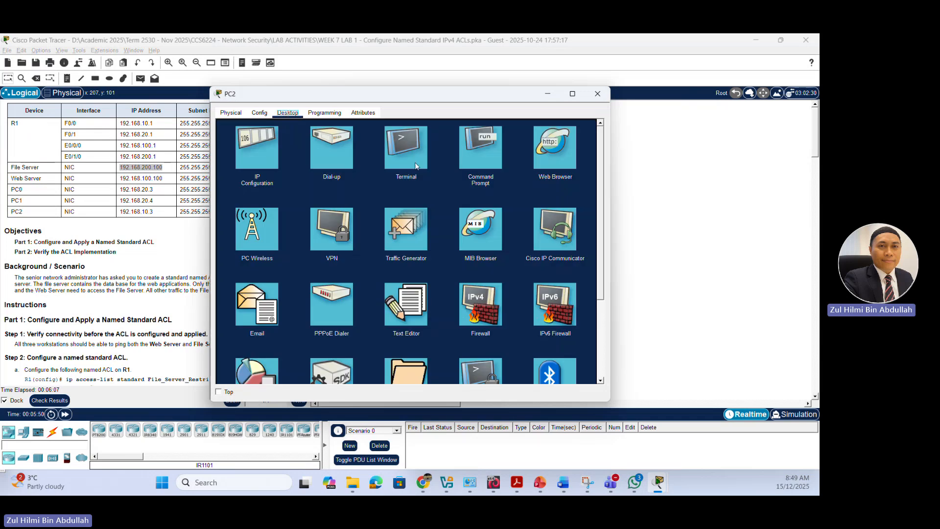
click(486, 164)
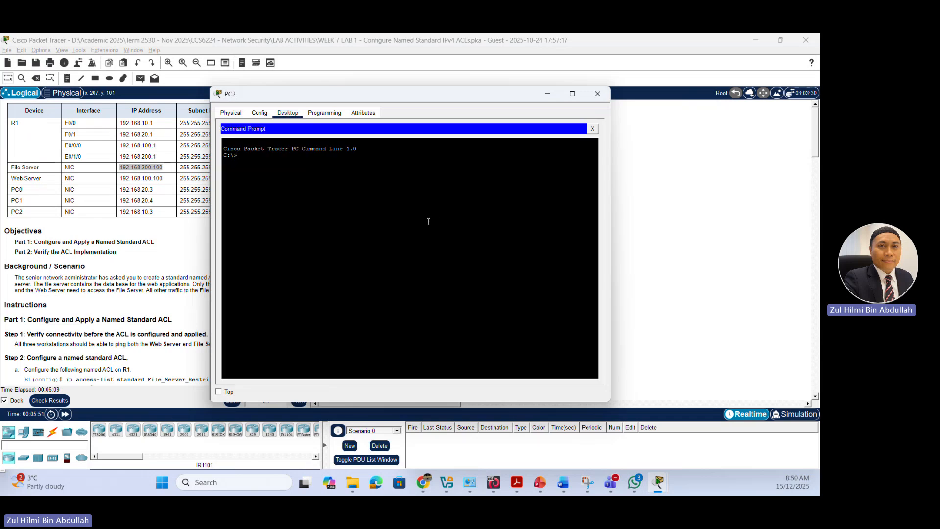
text(p)
key(BackSpace)
key(BackSpace)
text(ing)
right_click(362, 205)
click(373, 197)
key(Return)
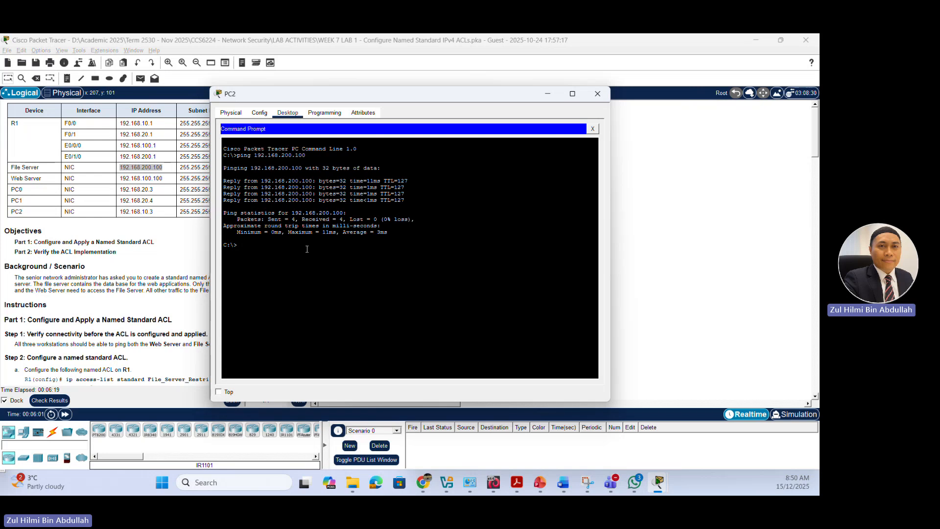
Ping the Web Server at 192.168.100.100 from PC2 and move the PC2 window off the addressing table.
key(Up)
key(BackSpace)
text(192.168.100.100)
key(Return)
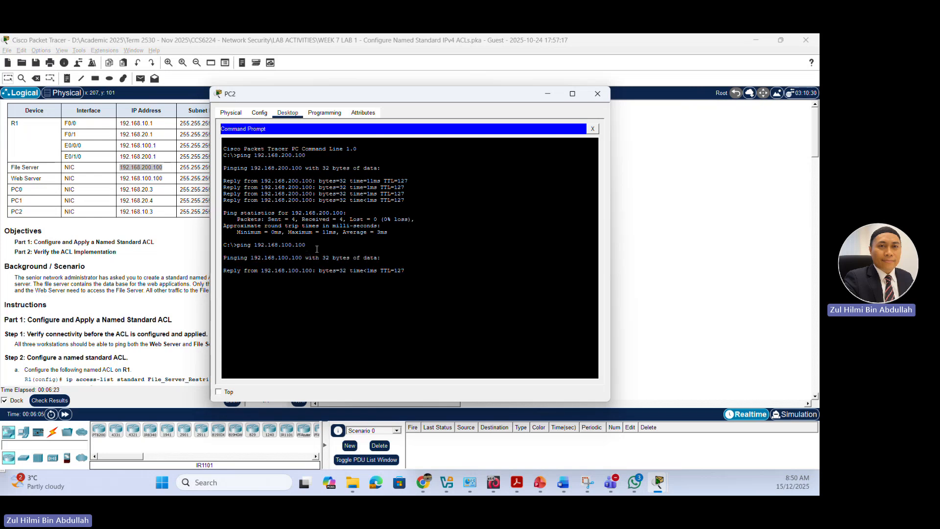
drag(468, 97, 542, 89)
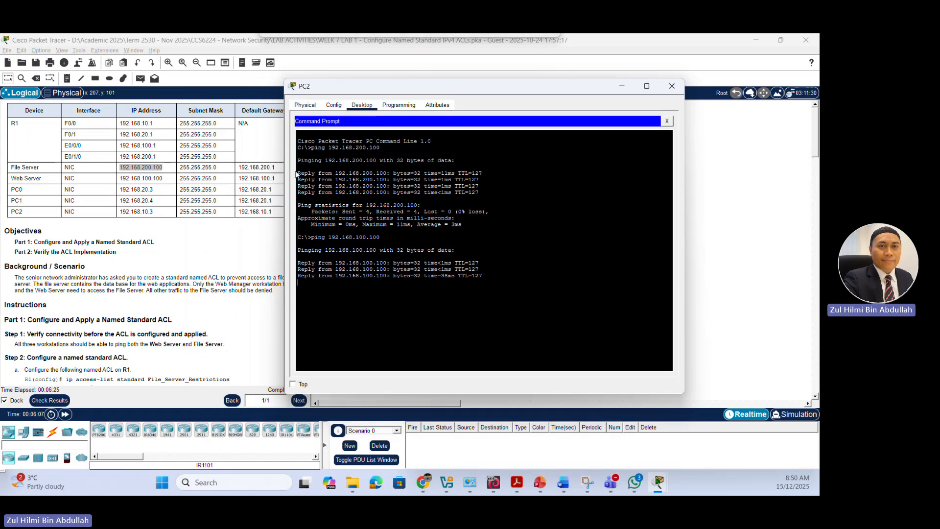
Close the PC2 window and review the lab's Background / Scenario text and the Step 2 instructions for the named ACL.
scroll(275, 176, down, 2)
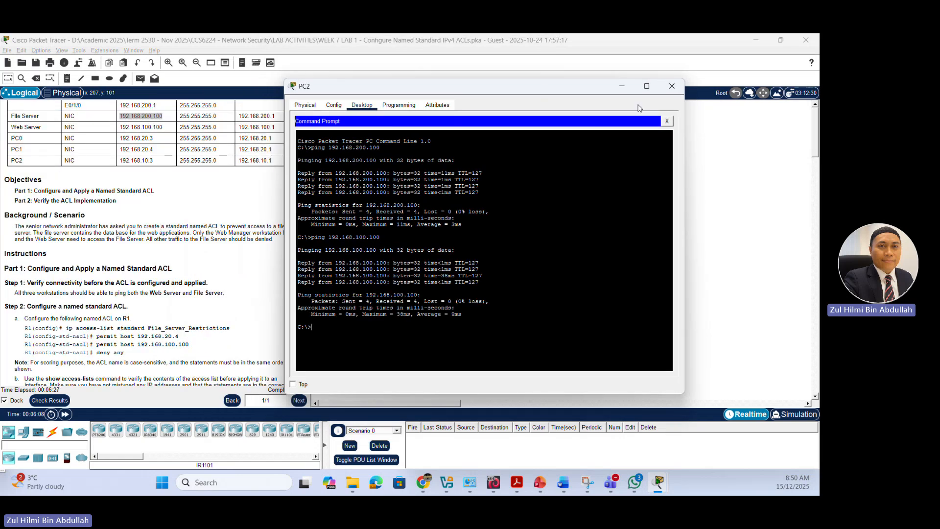
click(672, 86)
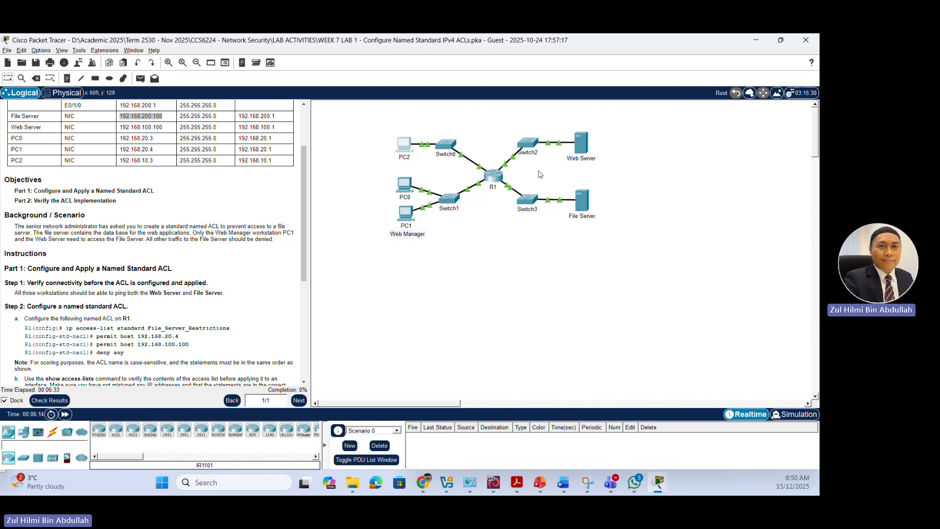
scroll(187, 313, down, 1)
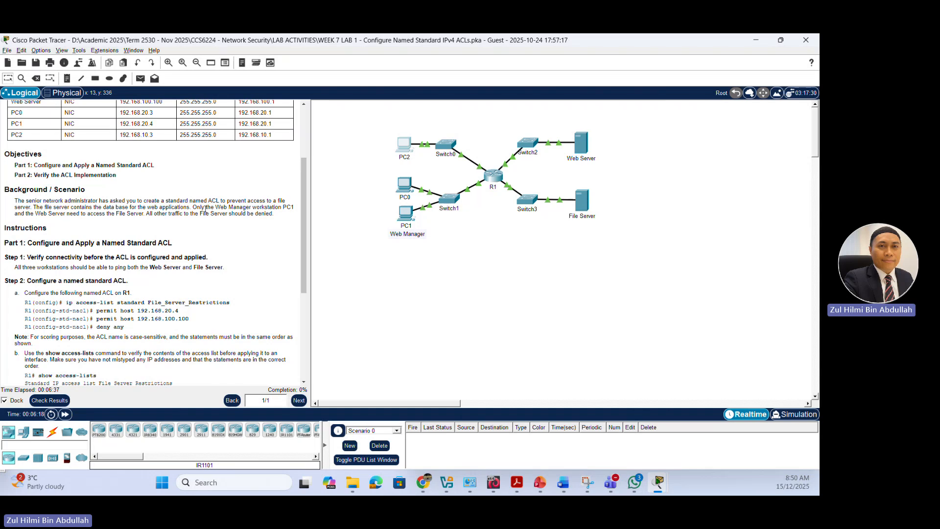
drag(191, 207, 293, 209)
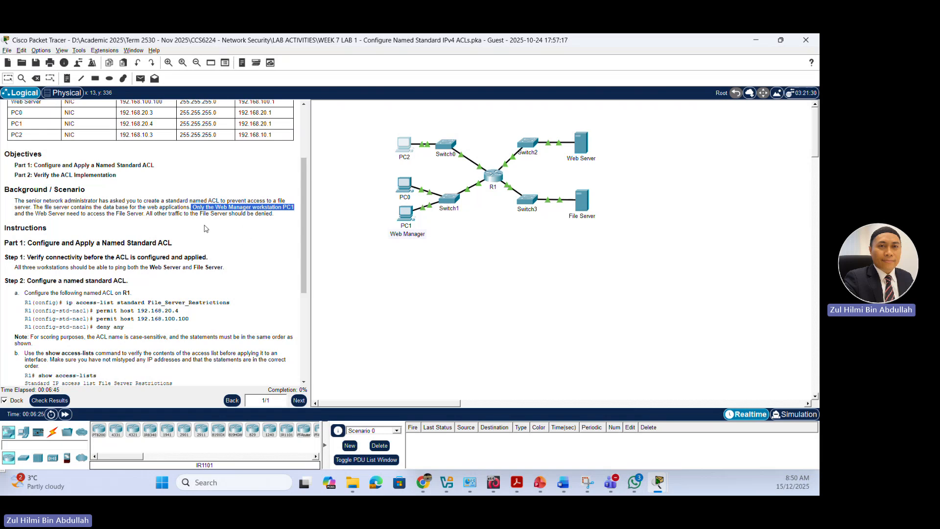
click(250, 221)
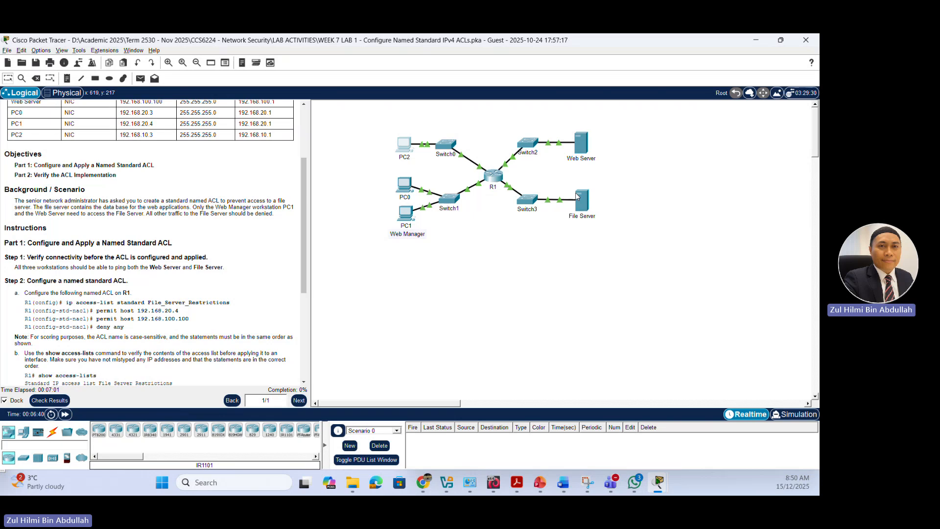
mouse_move(576, 196)
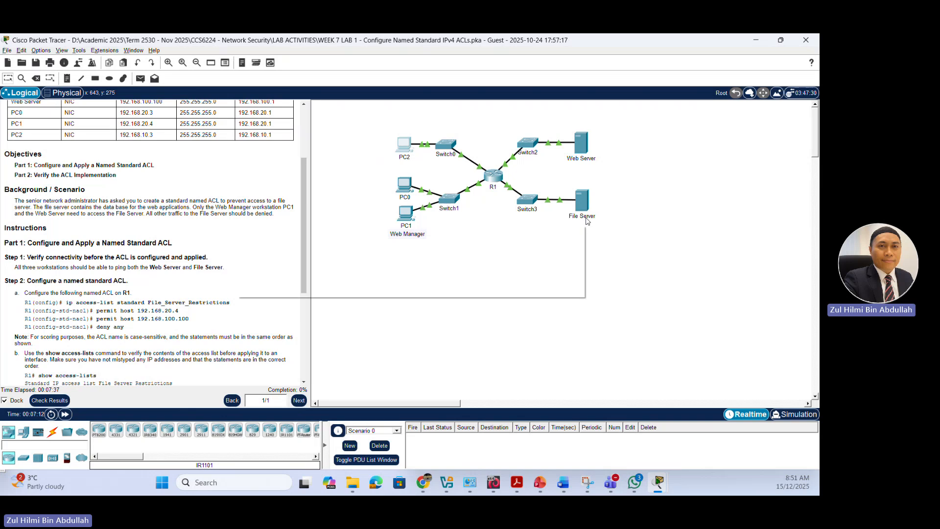
mouse_move(587, 221)
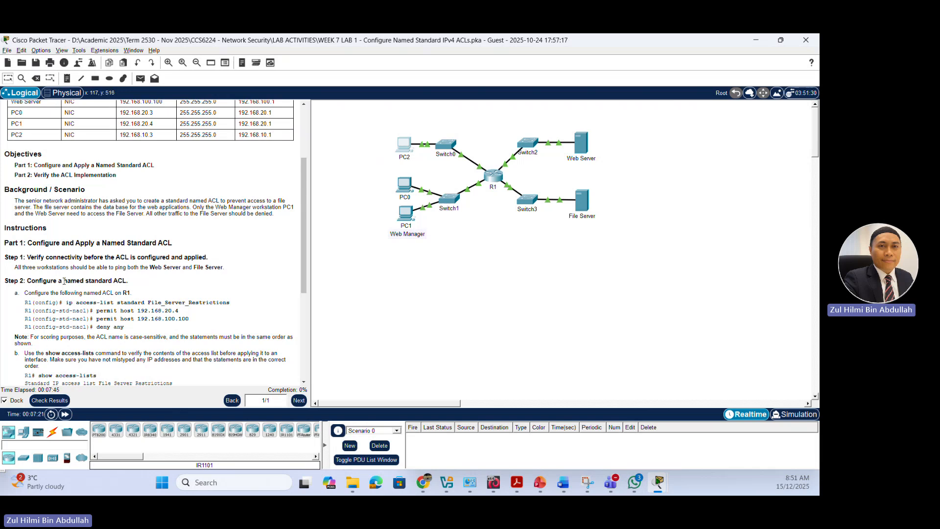
scroll(111, 301, down, 1)
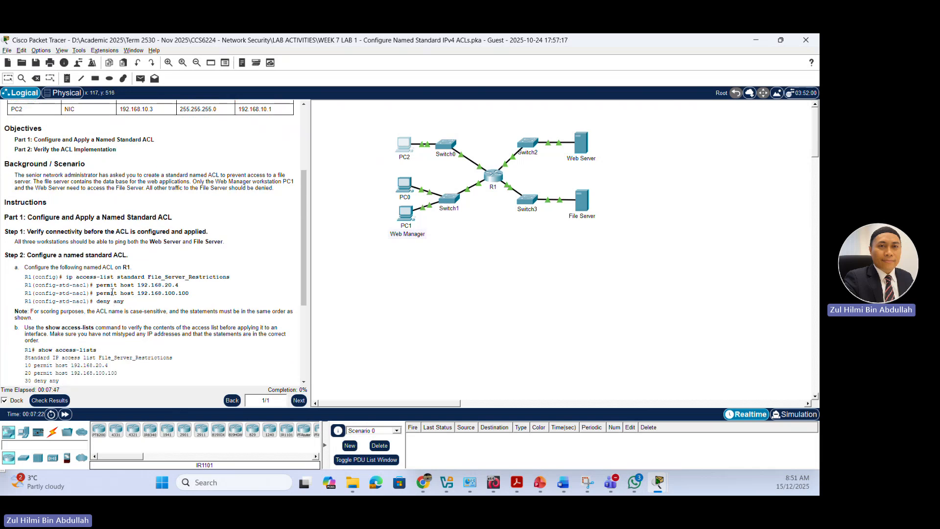
scroll(113, 286, down, 1)
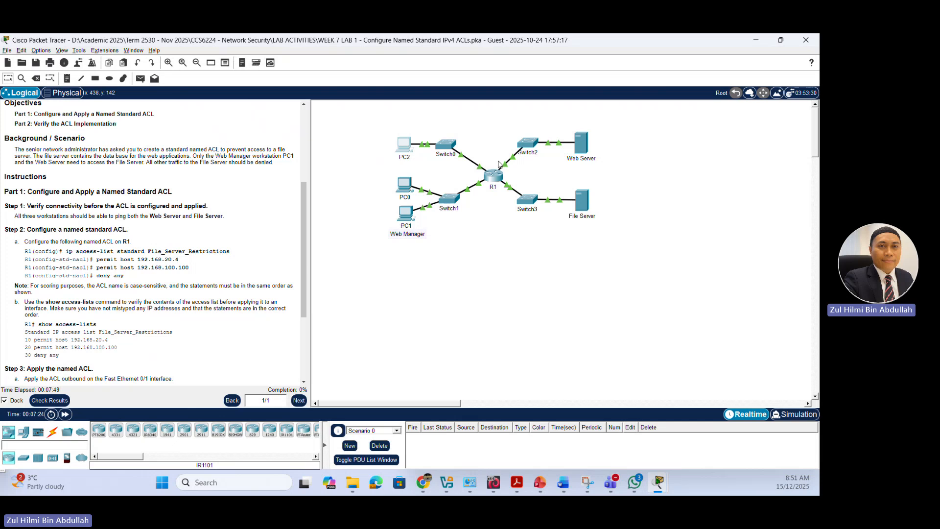
Open the command line of router R1 and enter global configuration mode with en and conf t.
click(492, 181)
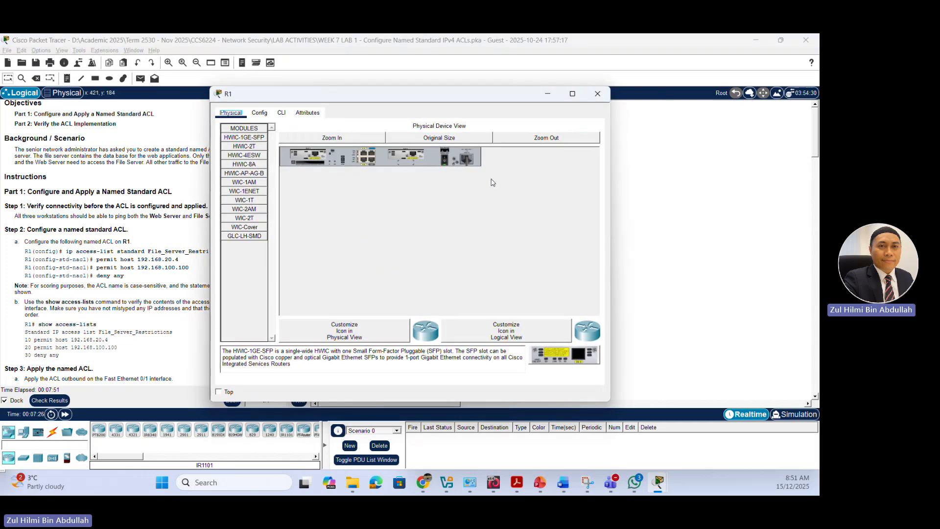
drag(404, 97, 552, 97)
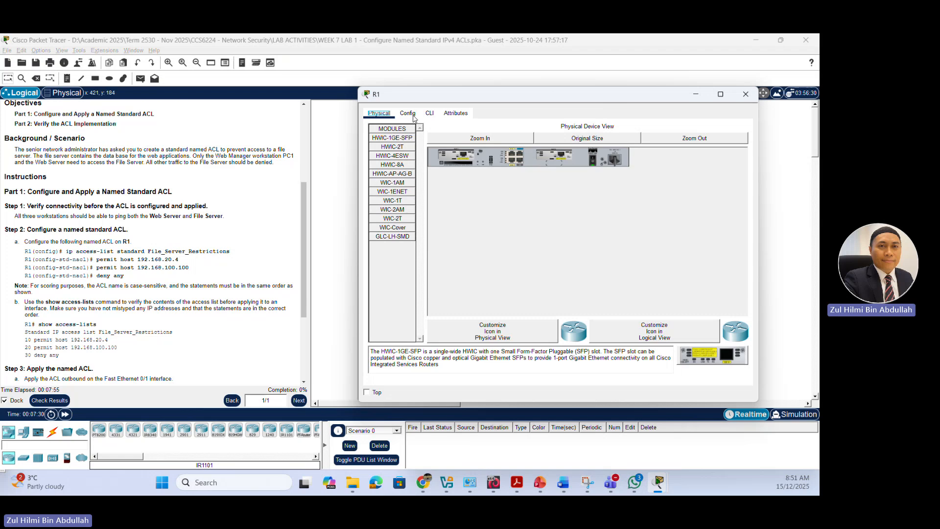
click(429, 115)
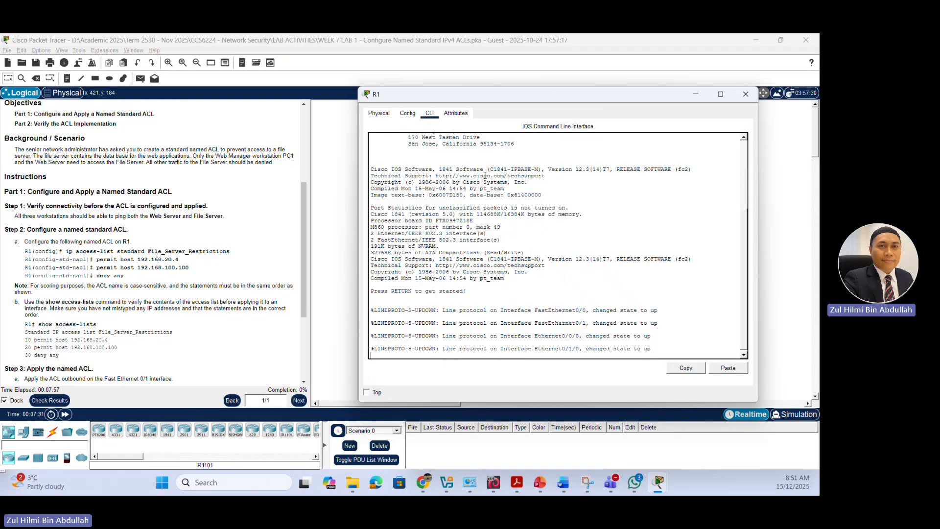
key(Return)
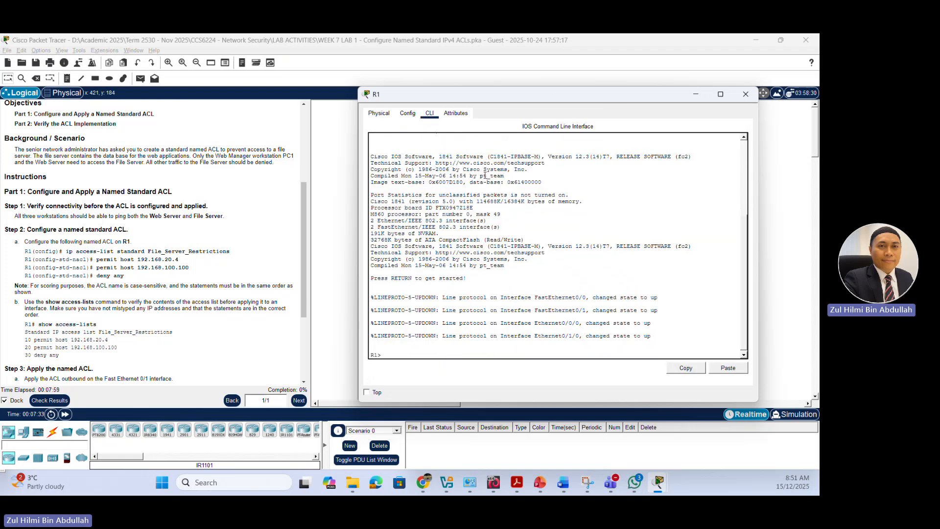
text(en)
key(Return)
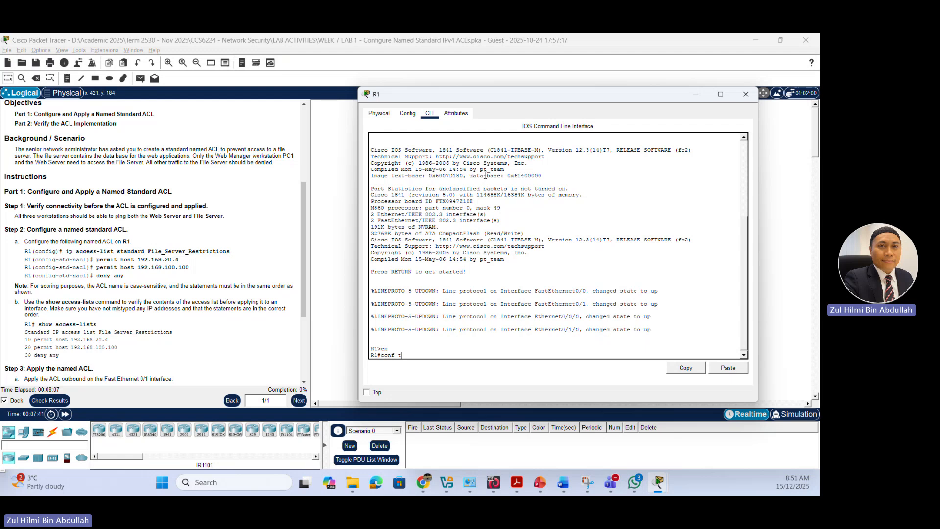
text(conf t)
key(Return)
key(Return)
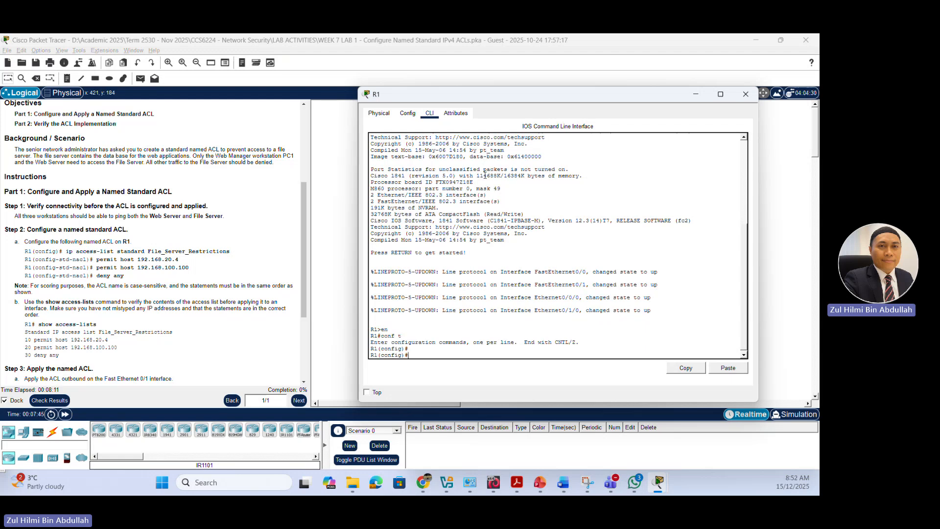
Create the named standard ACL on R1 by copying "ip access-list standard File_Server_Restrictions" from the instructions and running it.
drag(65, 251, 228, 251)
right_click(227, 251)
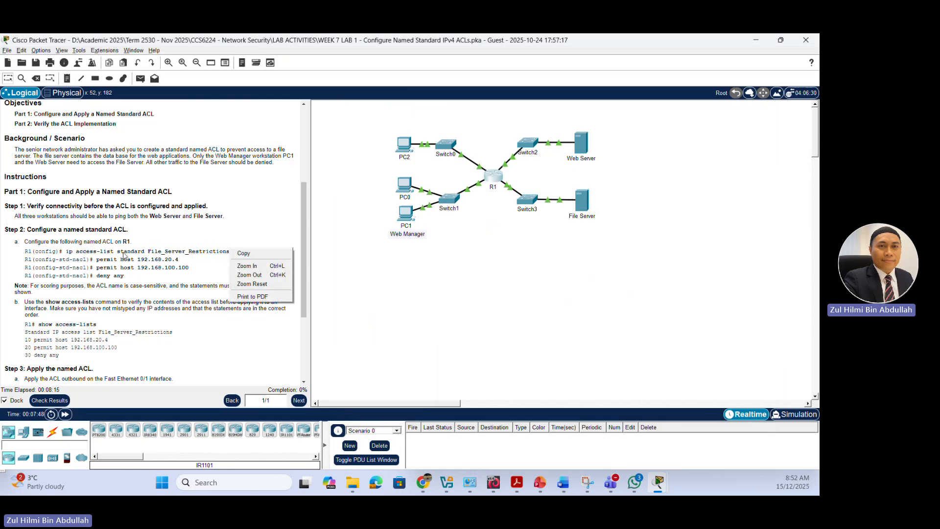
click(245, 252)
drag(66, 251, 230, 252)
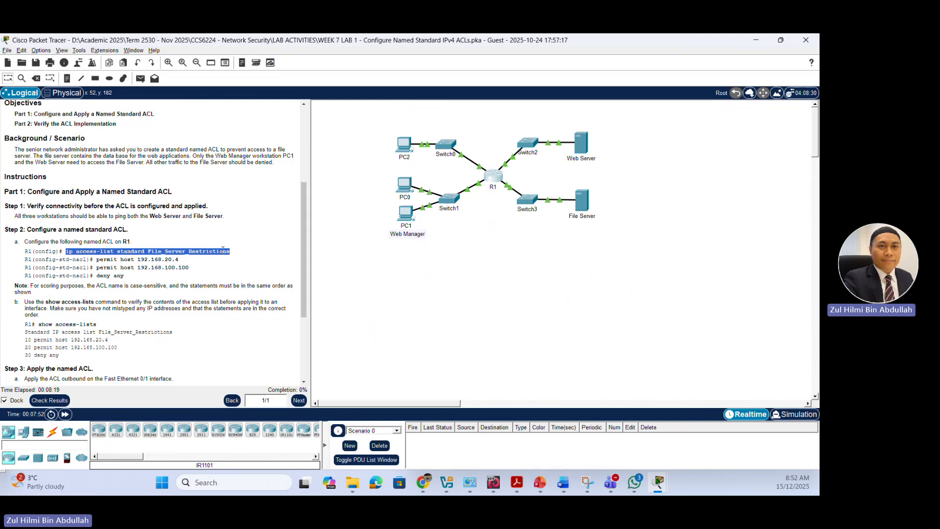
right_click(223, 250)
click(235, 255)
key(alt+Tab)
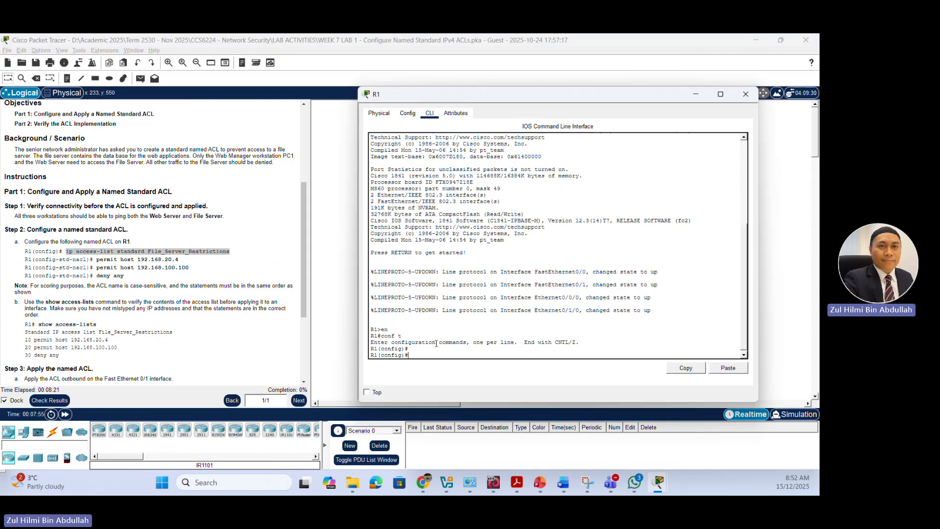
right_click(430, 356)
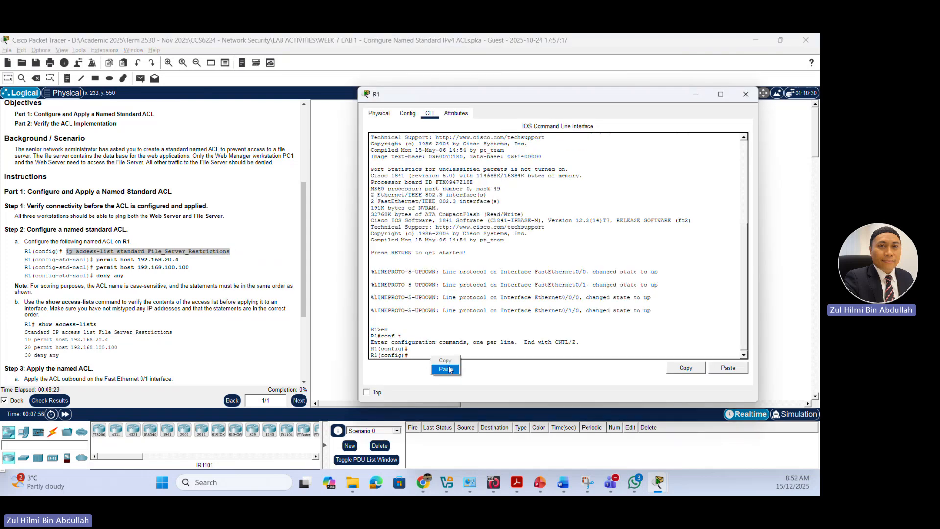
click(446, 369)
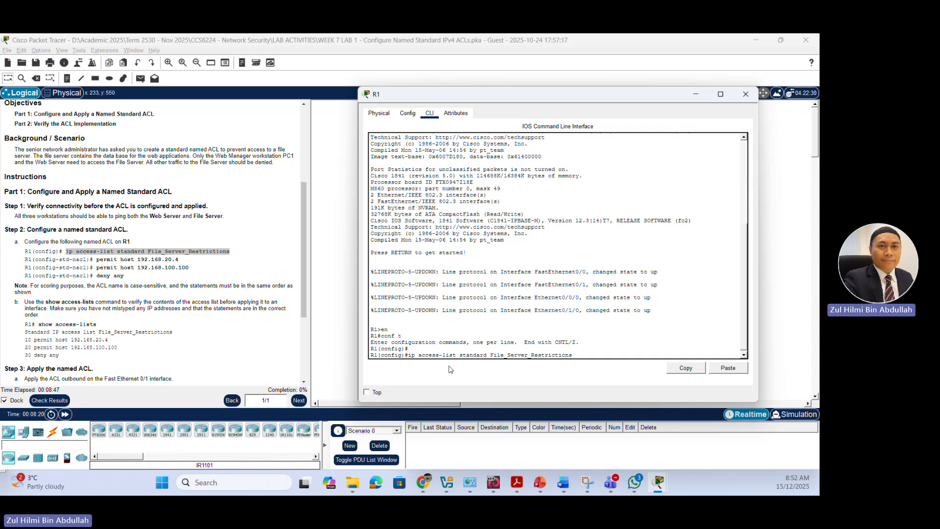
key(Return)
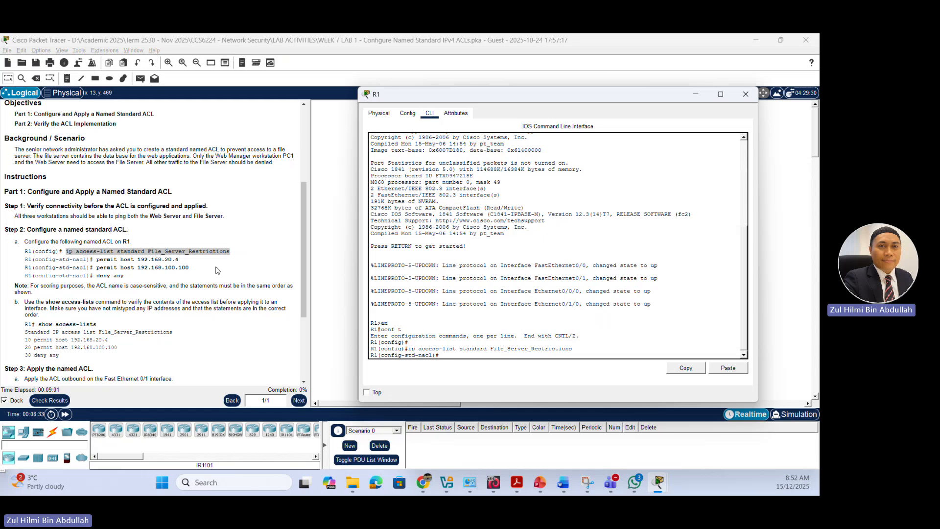
Copy the "permit host 192.168.20.4" statement for PC1 from the instructions and add it to the ACL on R1.
drag(97, 260, 180, 259)
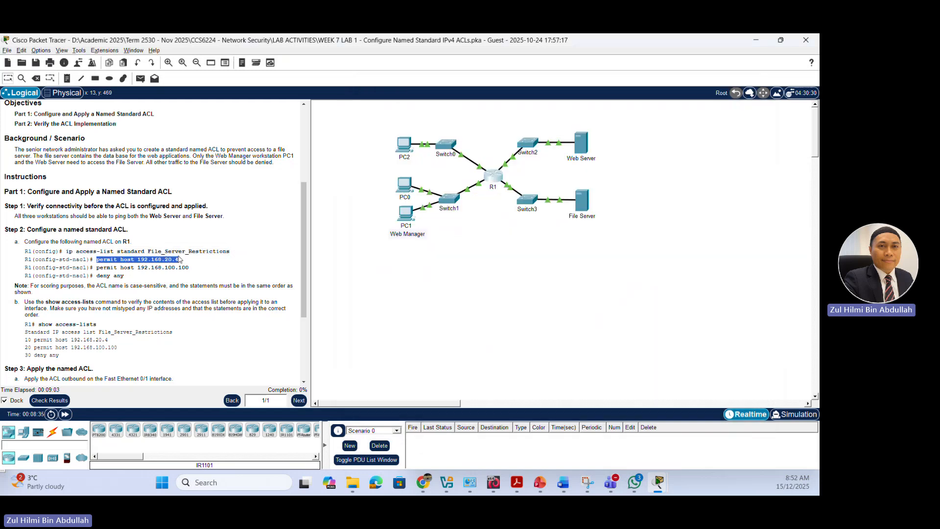
right_click(176, 261)
click(188, 265)
mouse_move(410, 218)
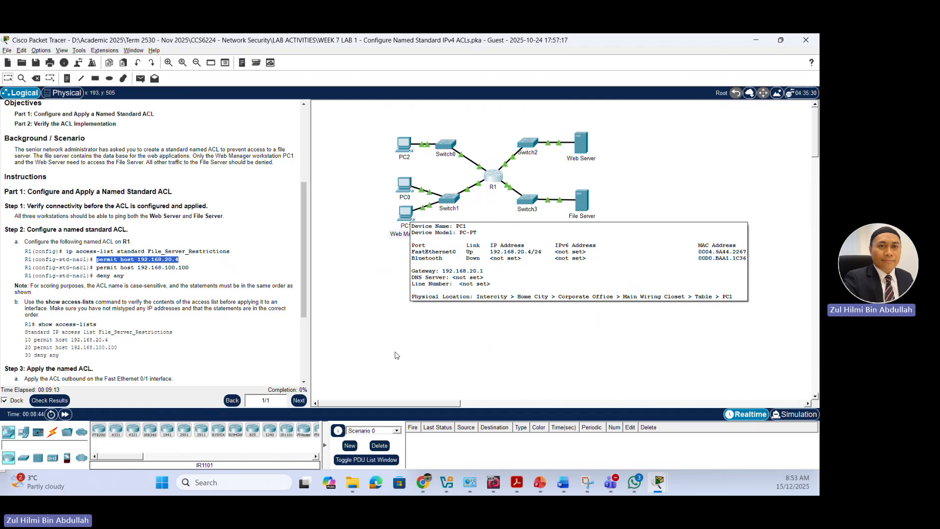
key(alt+Tab)
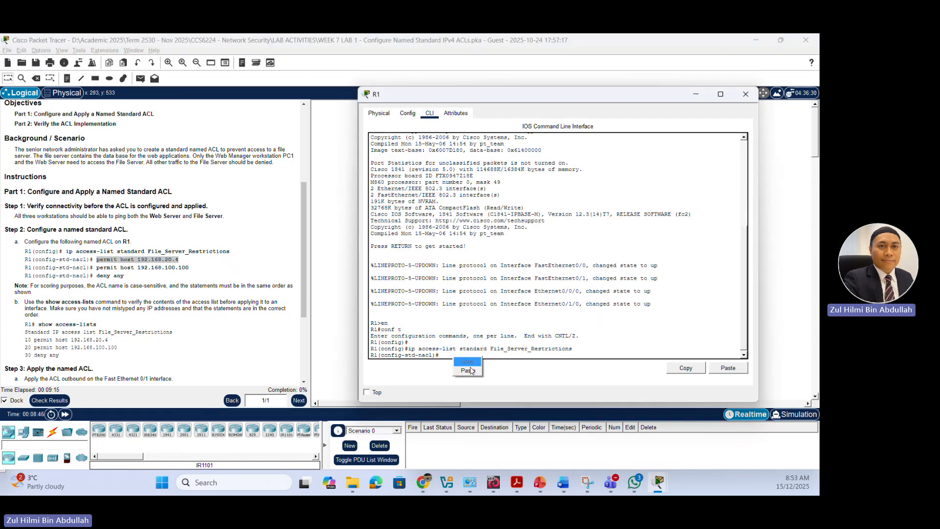
key(ctrl+v)
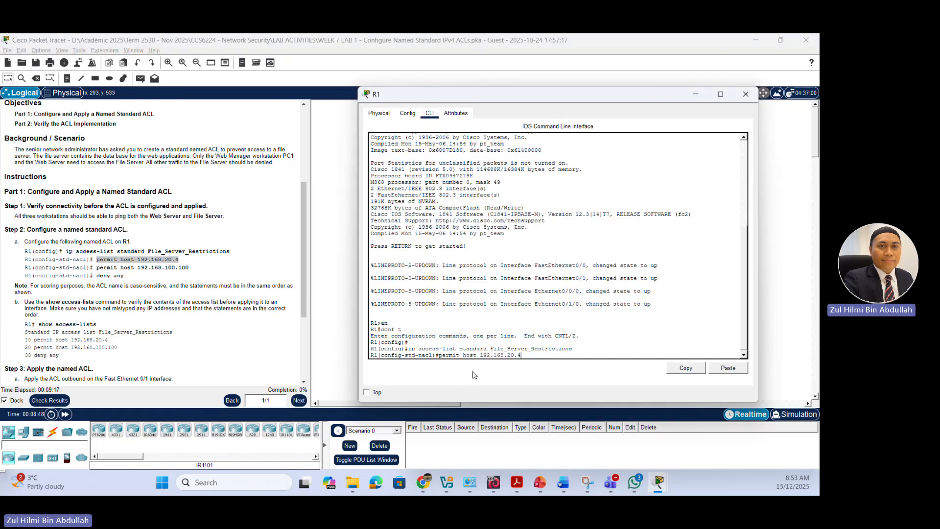
key(Return)
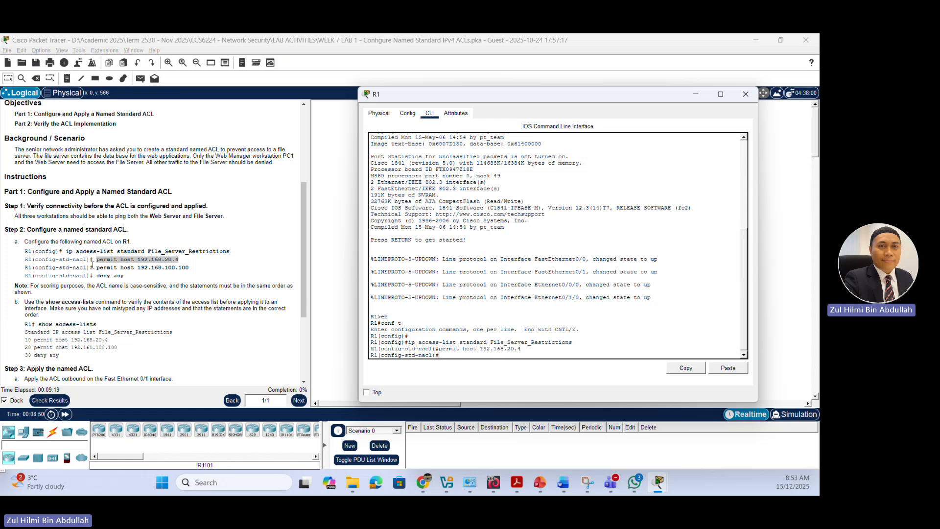
Copy the "permit host 192.168.100.100" statement for the Web Server from the instructions and add it to the ACL on R1.
drag(96, 267, 189, 268)
right_click(188, 272)
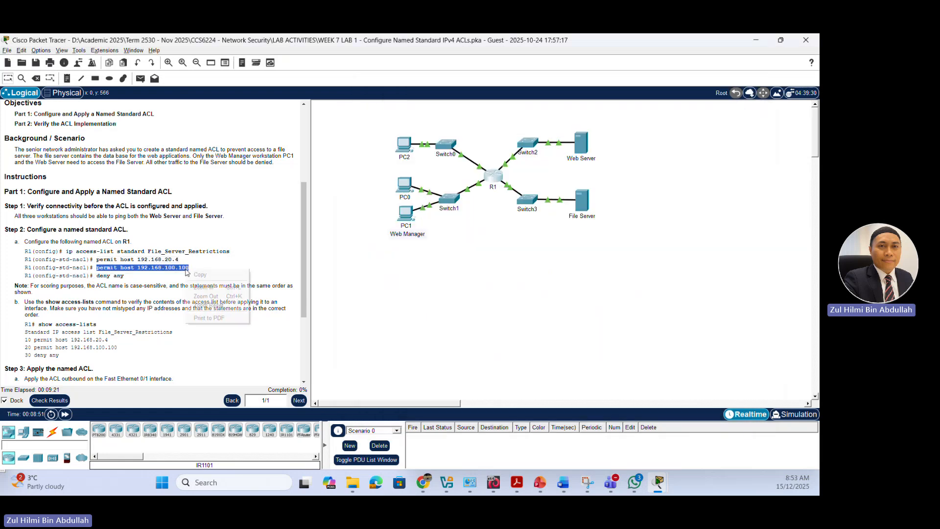
click(198, 275)
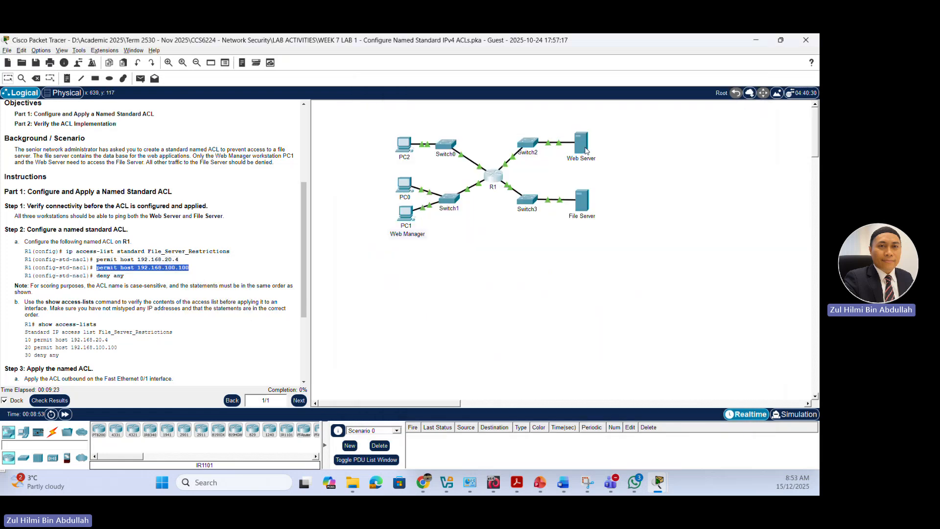
mouse_move(581, 144)
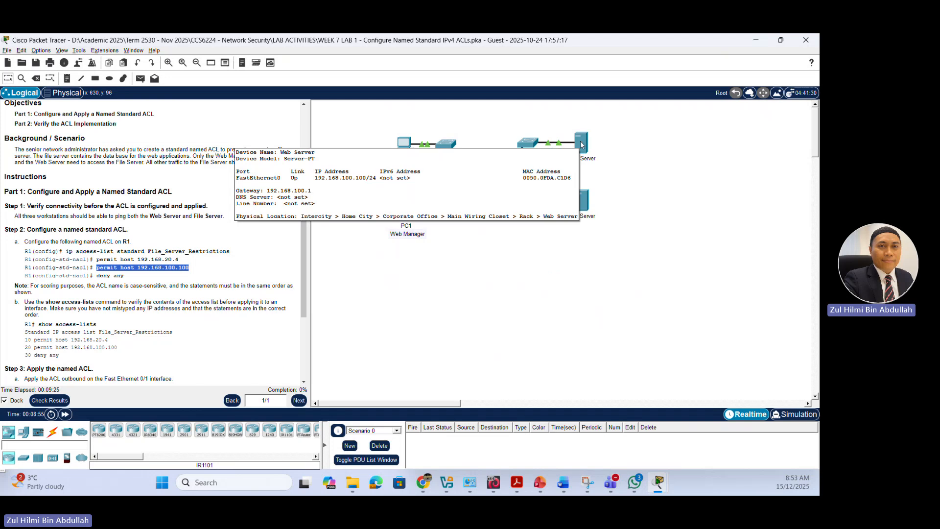
key(alt+Tab)
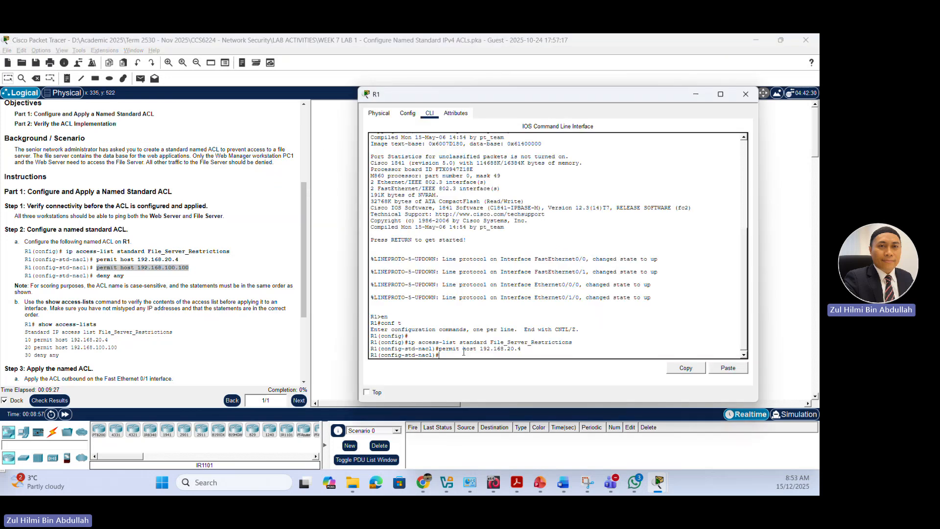
right_click(461, 353)
click(475, 371)
key(Return)
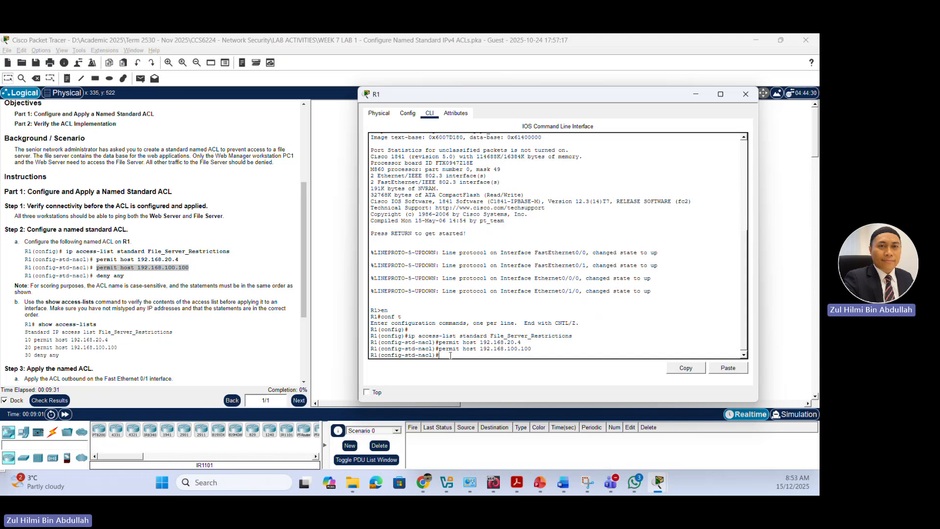
Add the "deny any" statement to the ACL and exit twice to return R1 to privileged EXEC mode.
text(deny any)
key(Return)
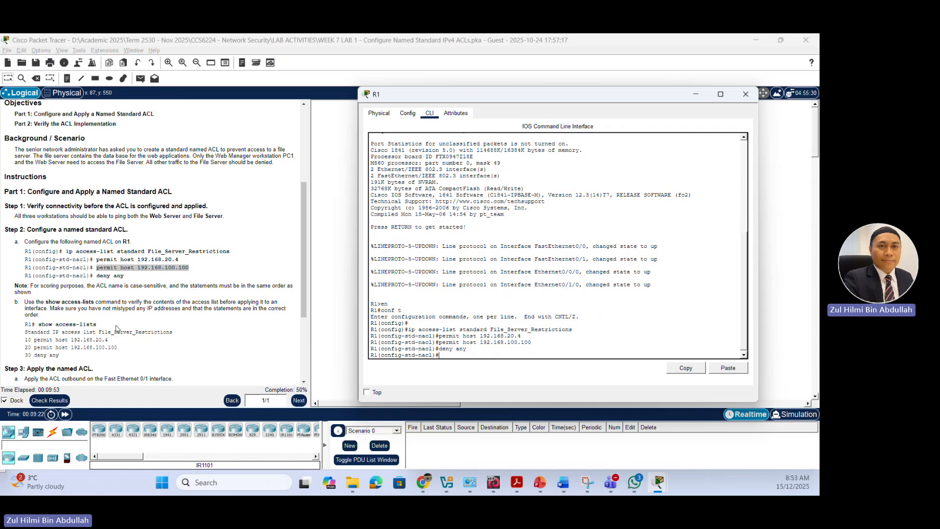
scroll(150, 322, down, 3)
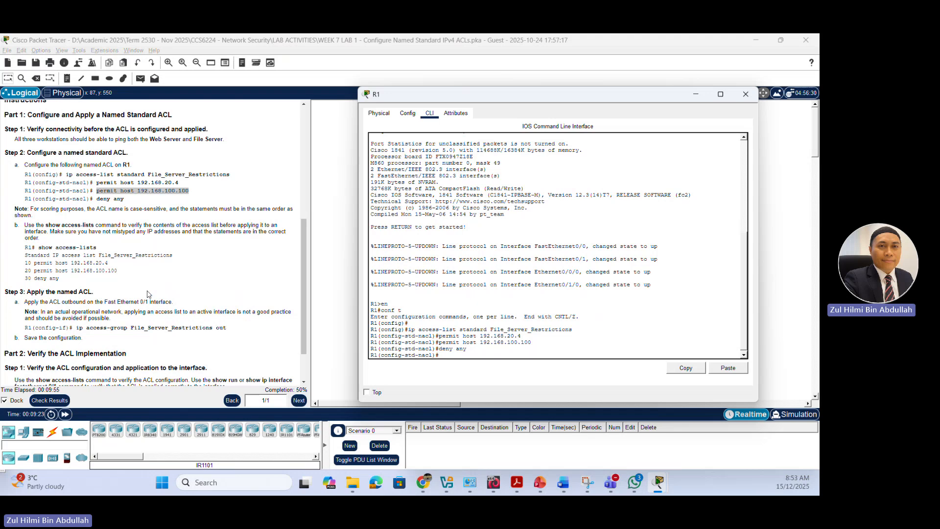
text(exit)
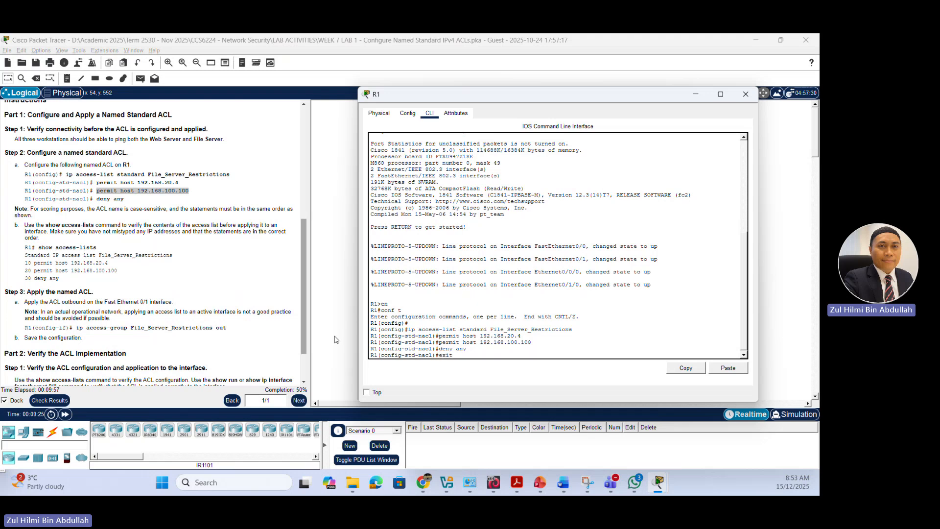
key(Return)
text(exit)
key(Return)
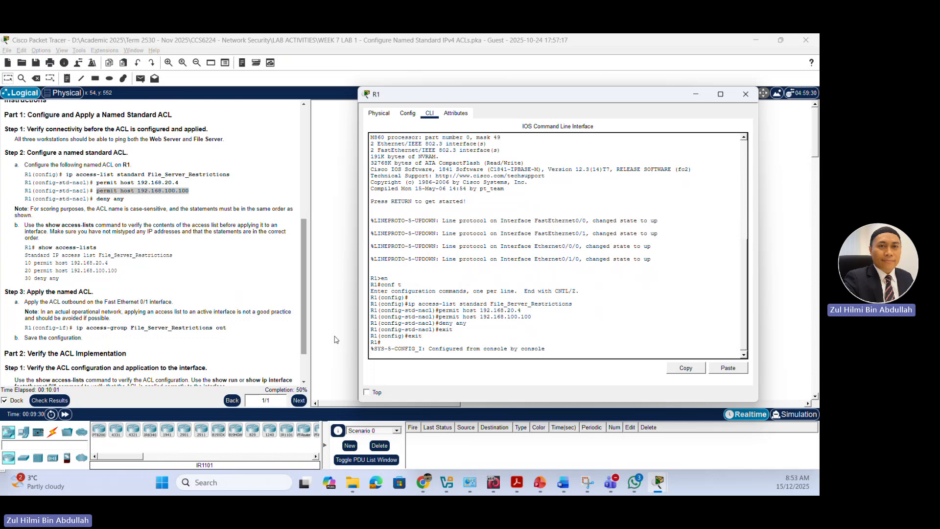
Show the access lists on R1 to check the contents of File_Server_Restrictions.
key(Return)
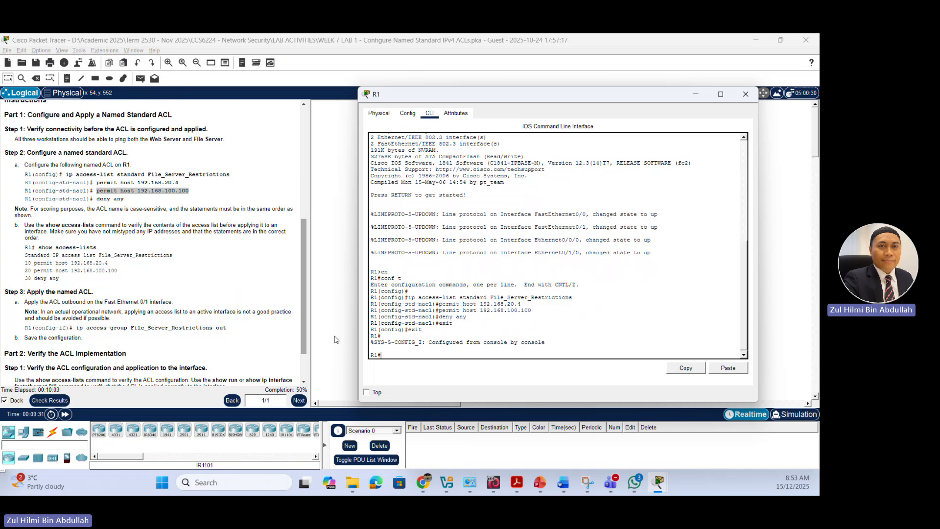
text(sh acc)
key(Tab)
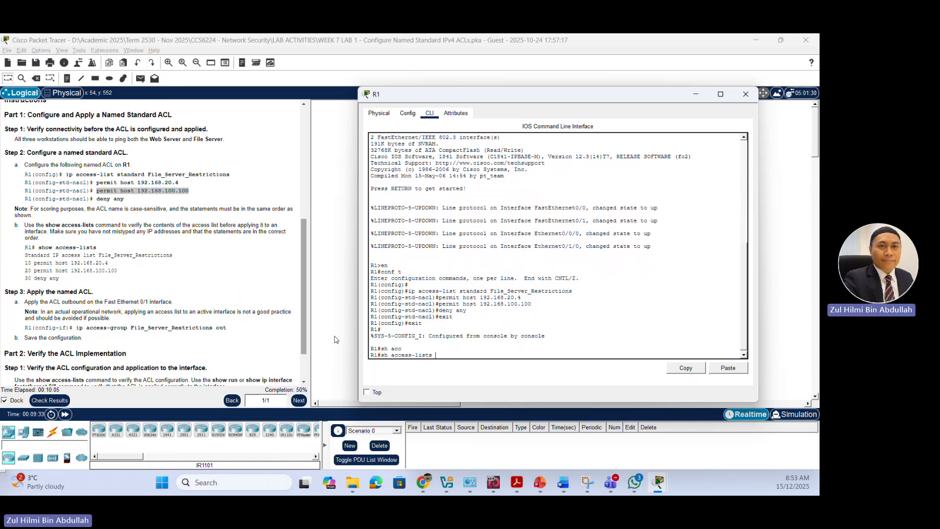
key(Return)
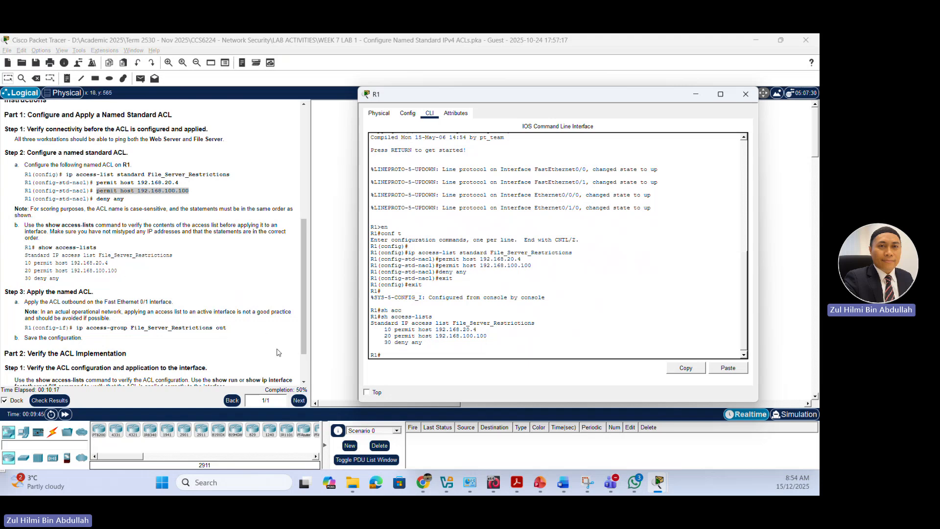
Enter global configuration mode on R1 and go into interface f0/1 configuration.
scroll(184, 323, down, 1)
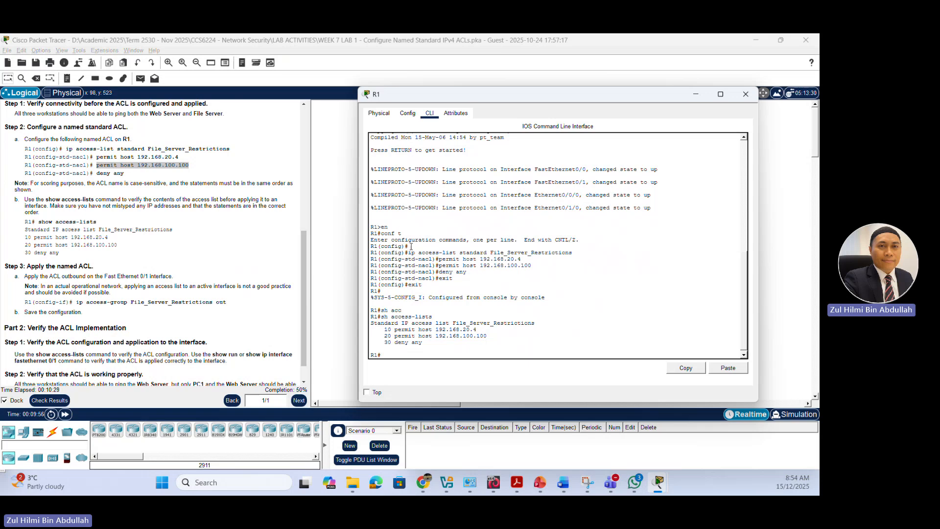
click(746, 94)
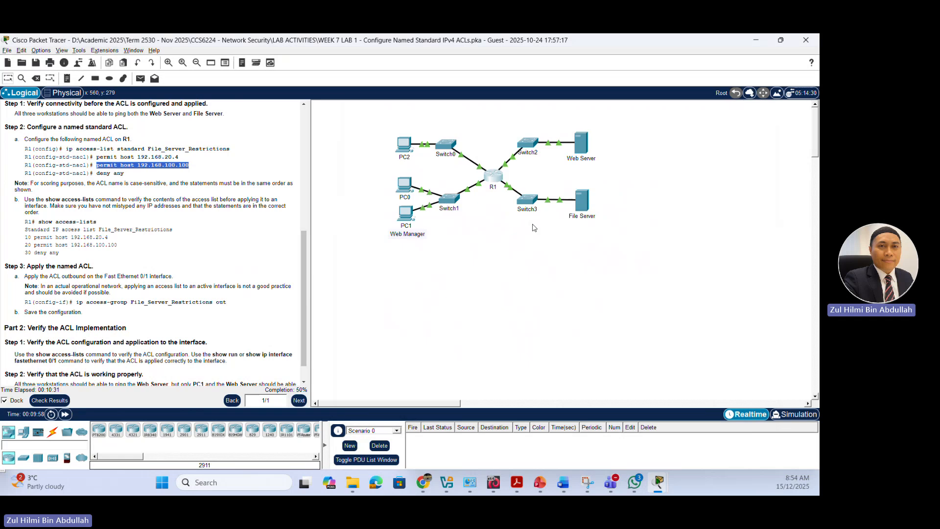
mouse_move(497, 179)
click(493, 177)
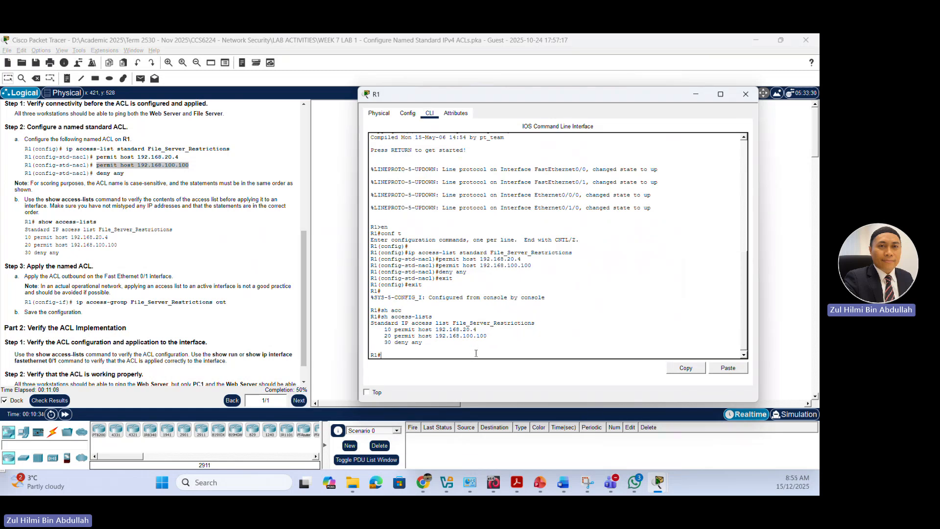
text(conf t)
key(Return)
text(ig)#int)
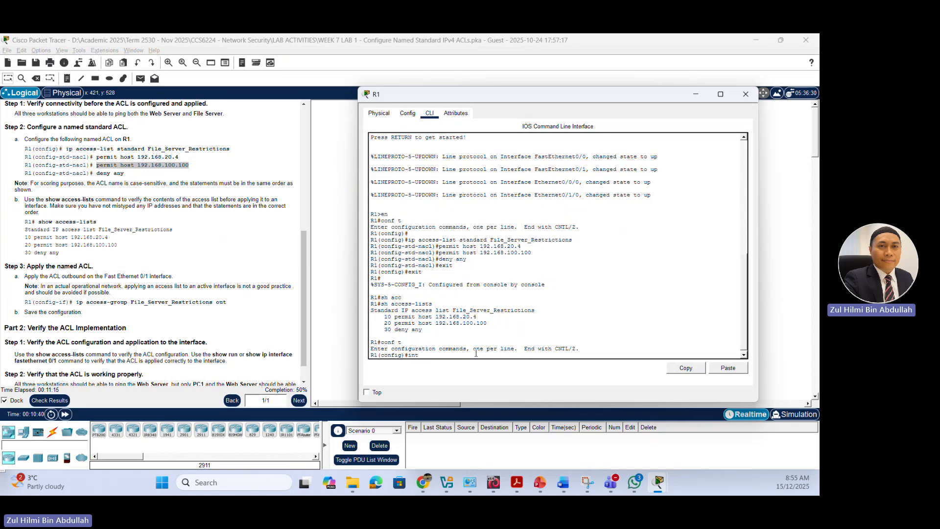
text( f0/1)
key(Return)
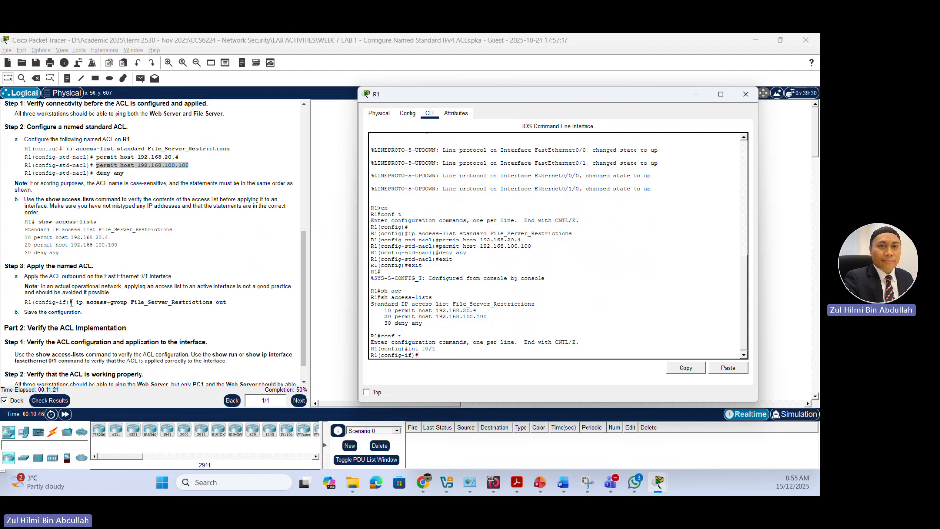
Copy the "ip access-group File_Server_Restrictions out" command from the instructions and return to R1's command line.
drag(77, 302, 227, 302)
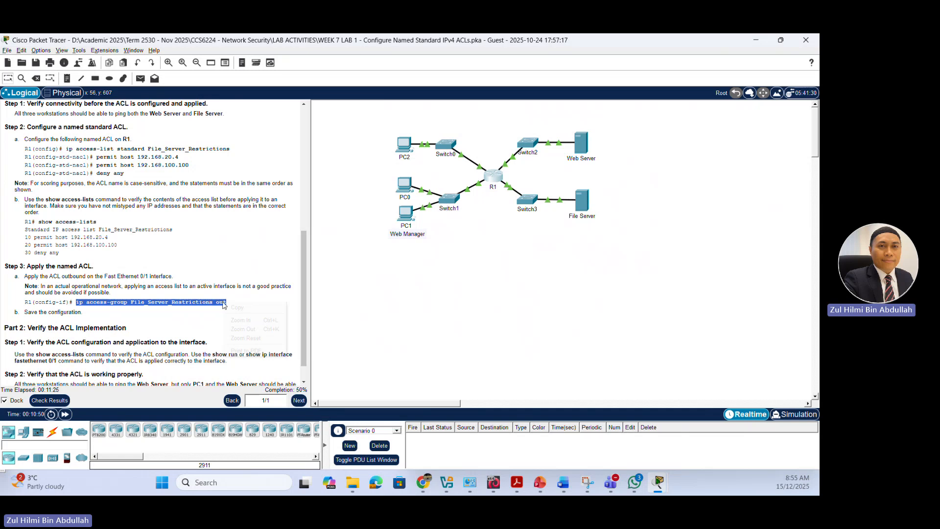
right_click(226, 302)
click(237, 310)
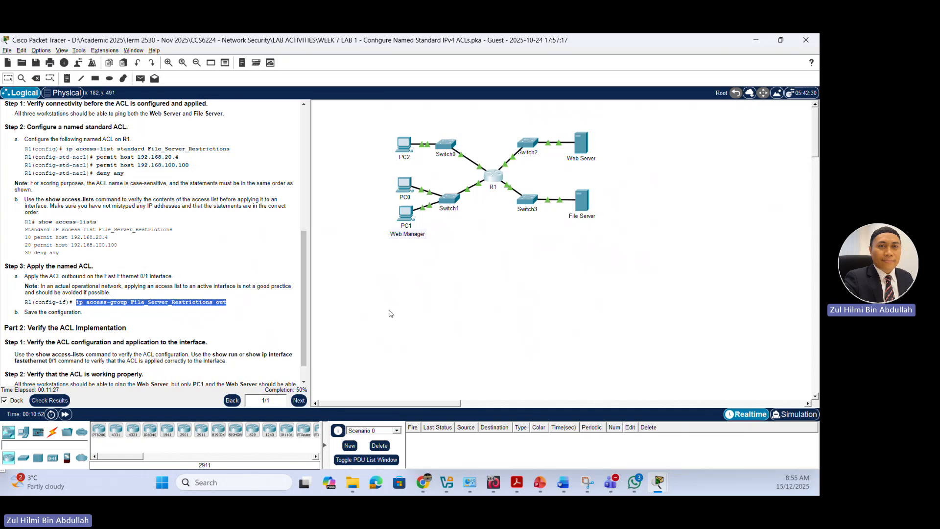
key(alt+Tab)
right_click(436, 357)
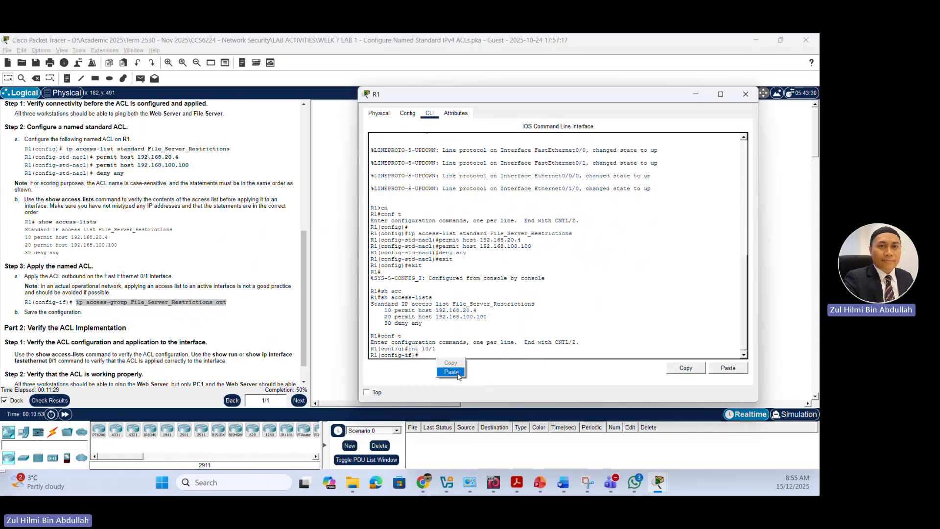
click(460, 373)
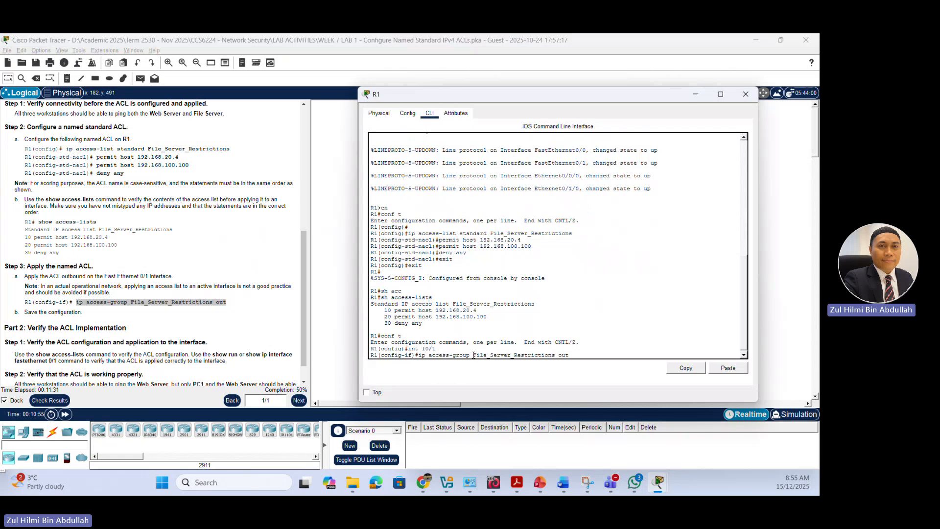
drag(473, 357, 564, 349)
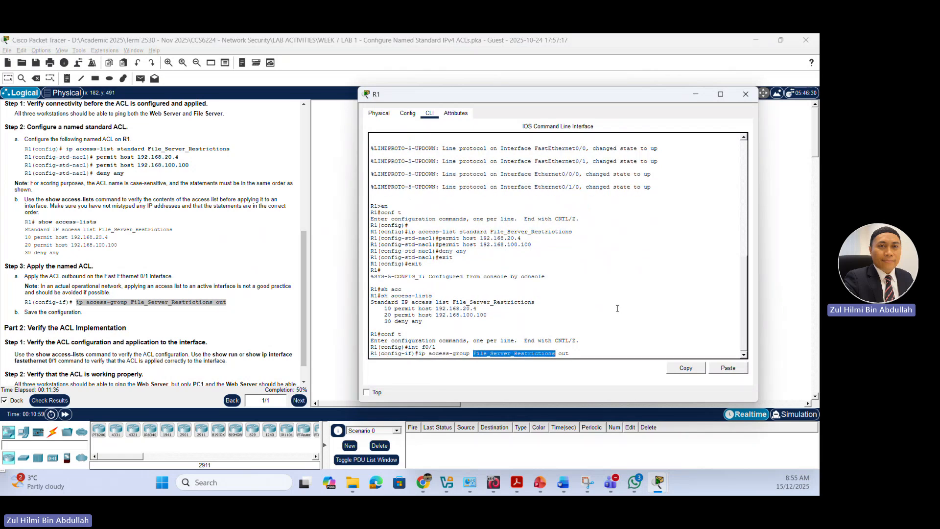
click(509, 353)
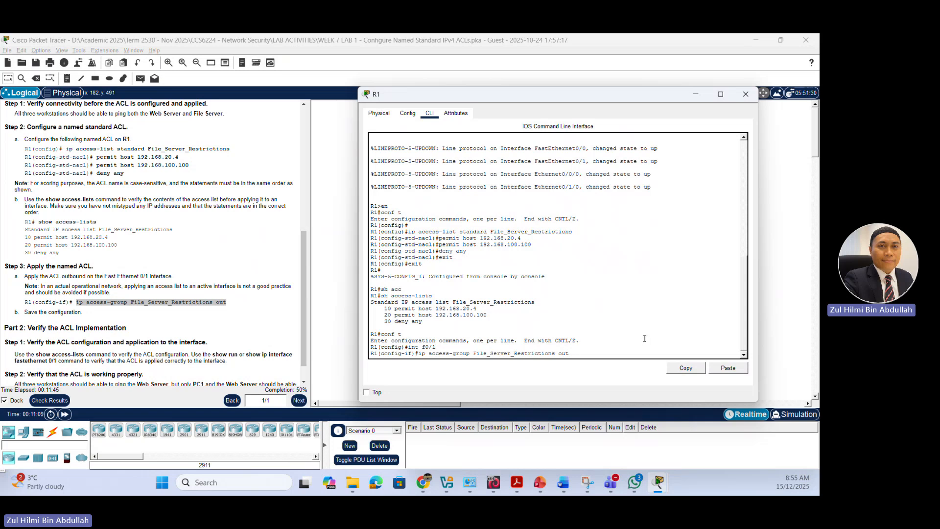
key(Up)
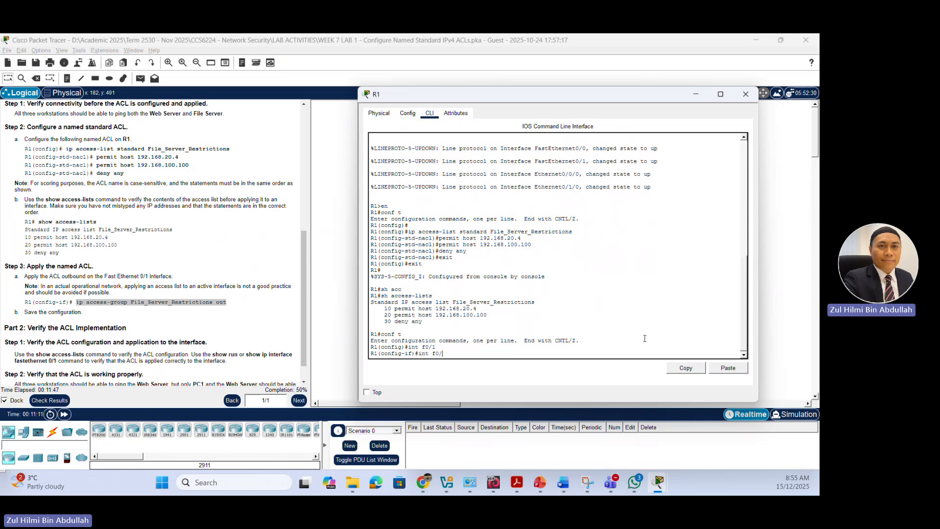
key(BackSpace)
key(BackSpace)
key(BackSpace)
key(BackSpace)
key(BackSpace)
key(BackSpace)
key(BackSpace)
Apply the ACL outbound on f0/1 by pasting and running "ip access-group File_Server_Restrictions out", and close the R1 window.
right_click(428, 353)
click(441, 369)
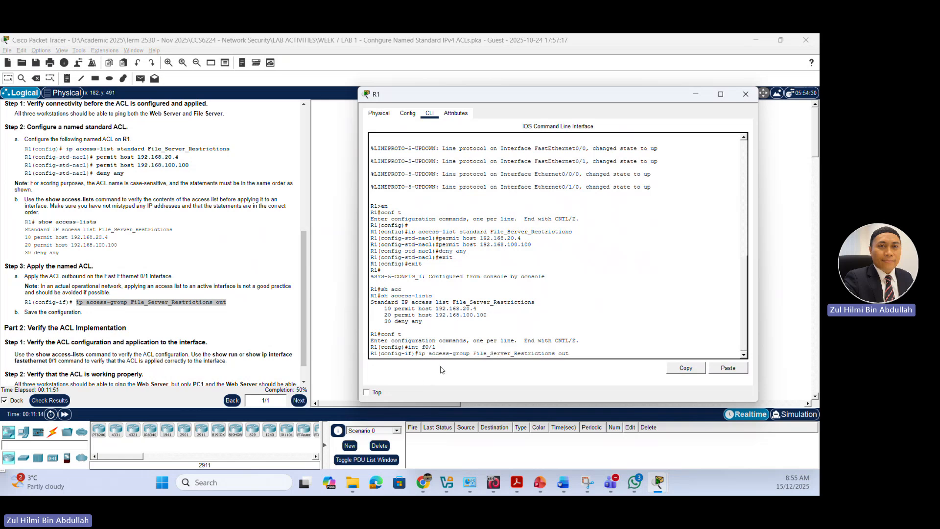
key(Return)
click(745, 94)
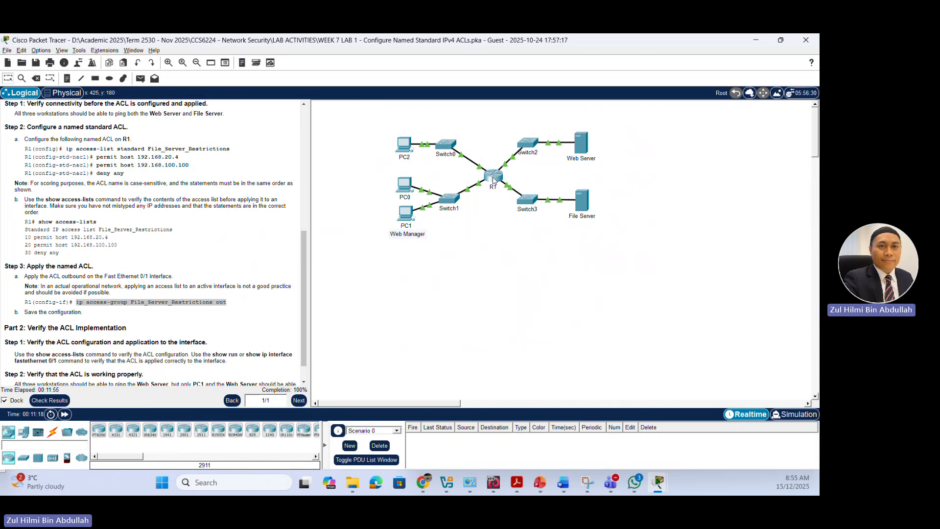
Return to R1's command line and exit interface and global configuration modes back to privileged EXEC mode.
mouse_move(493, 180)
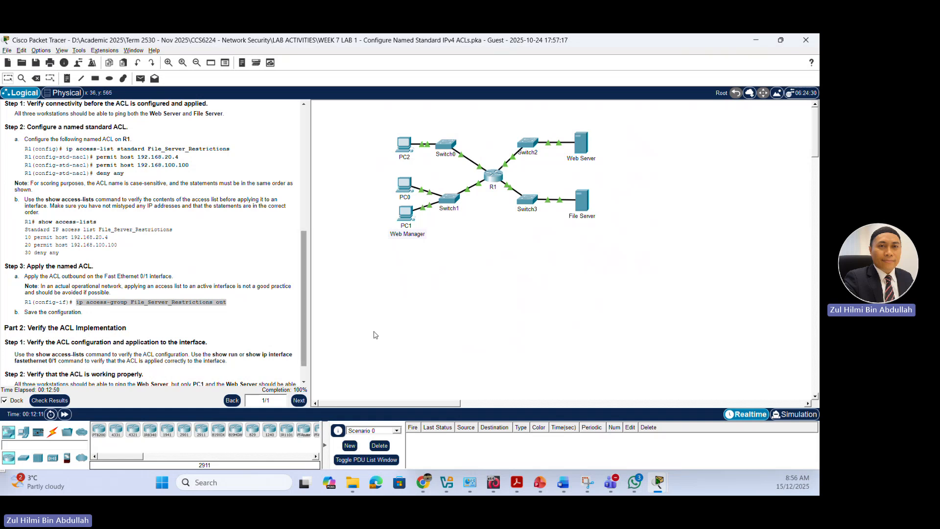
key(alt+Tab)
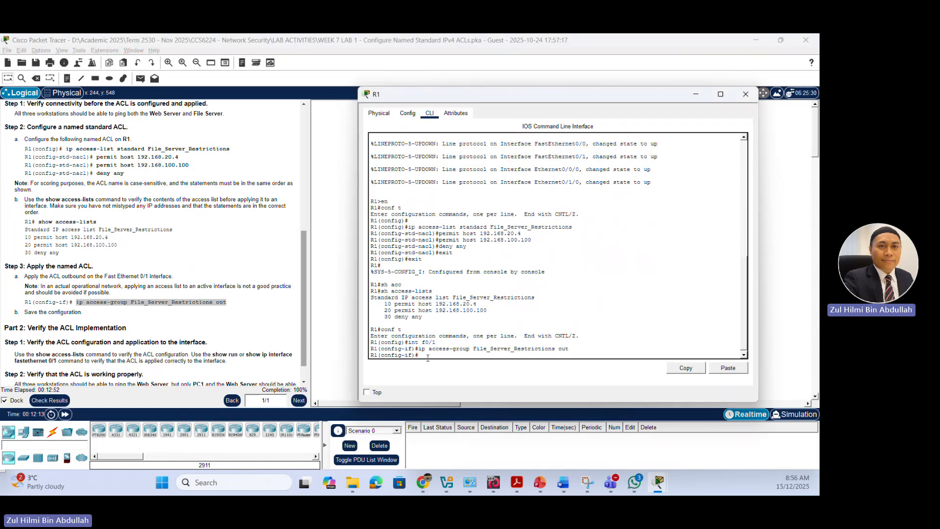
text(exit)
key(Return)
text(e)
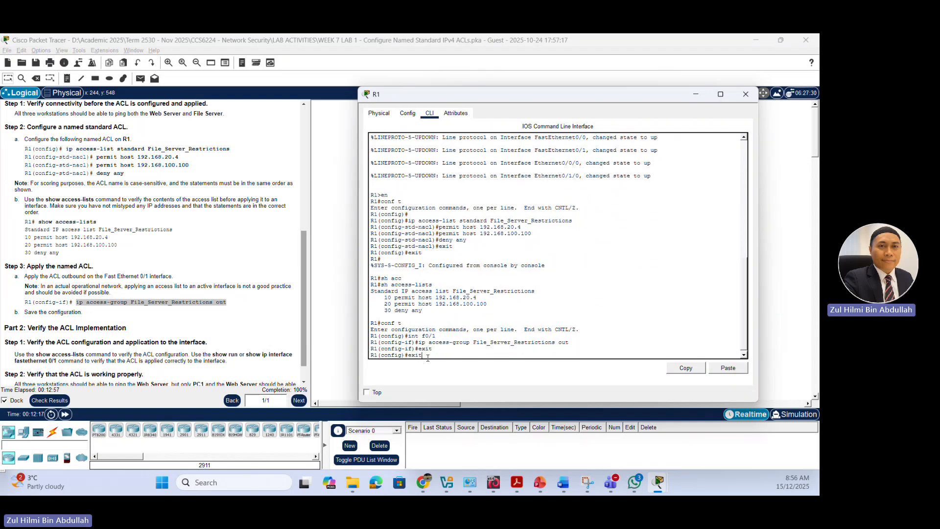
text(xit)
key(Return)
key(Return)
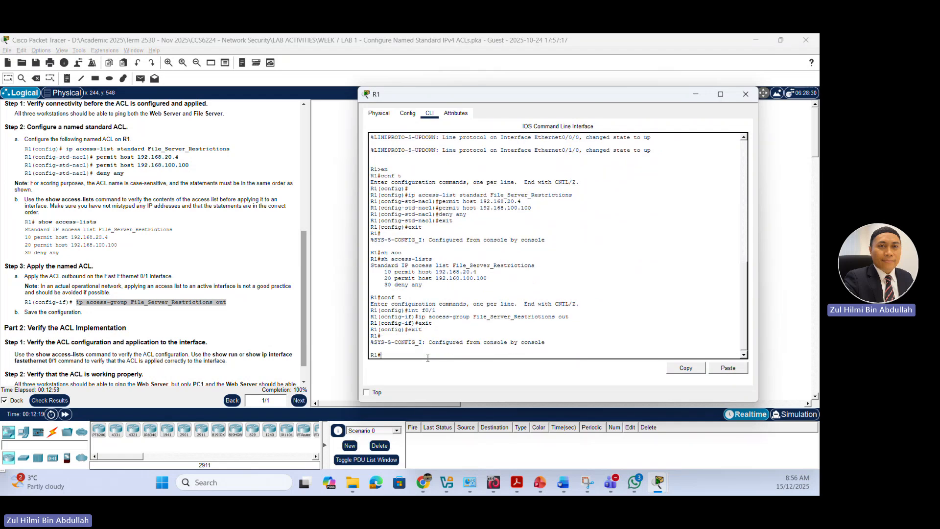
Save R1's configuration with "copy running-config startup-config", accepting the default destination filename.
text(run)
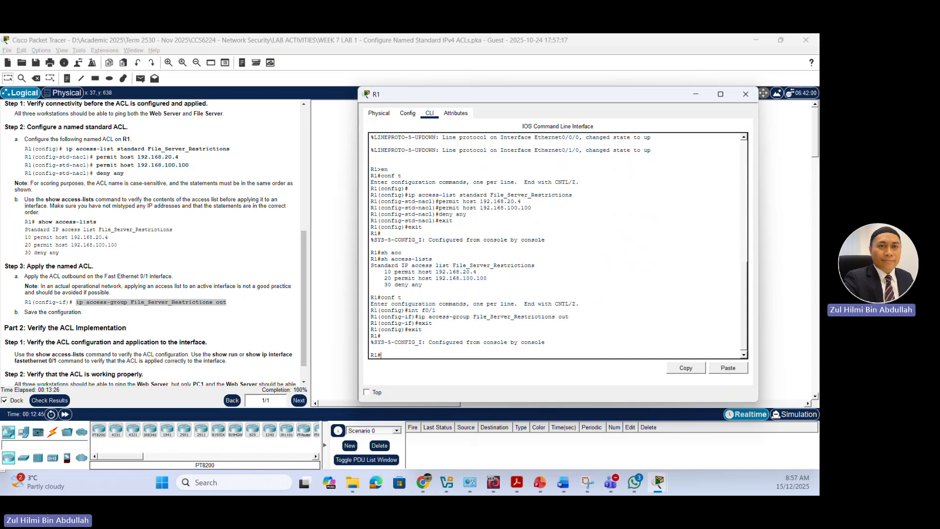
key(alt+Tab)
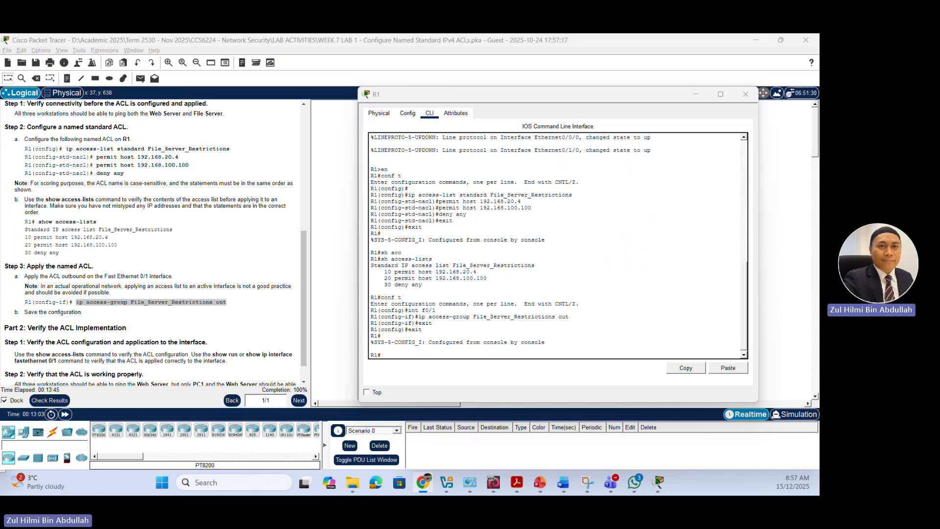
click(468, 355)
text(cop)
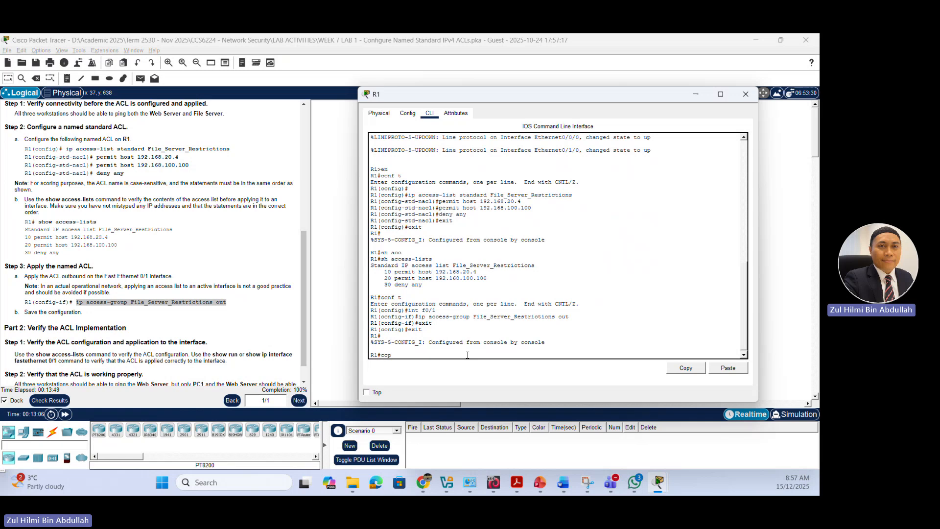
key(Tab)
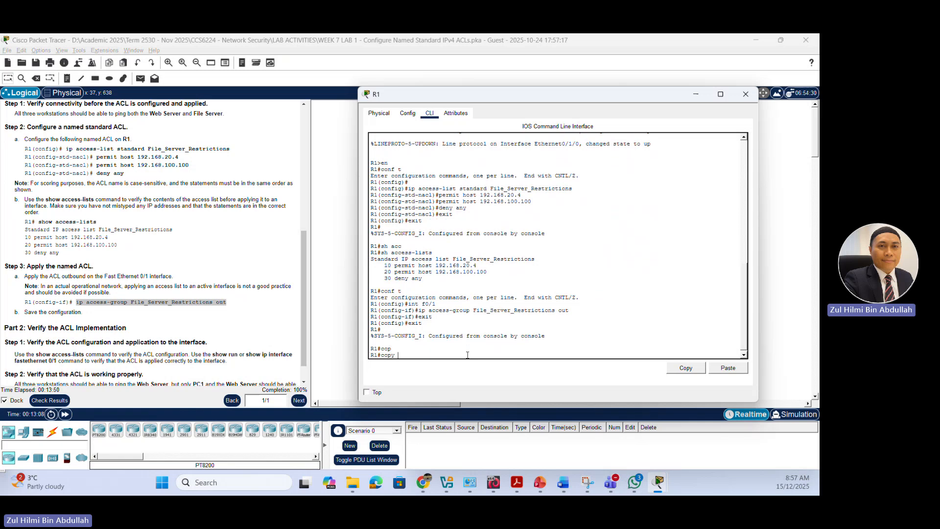
text(run)
key(Tab)
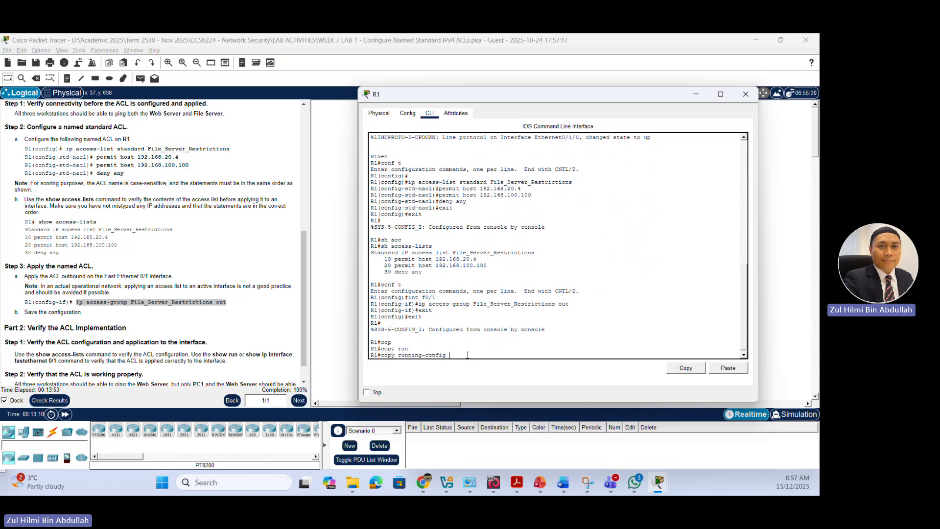
text(star)
key(Tab)
key(Return)
key(Return)
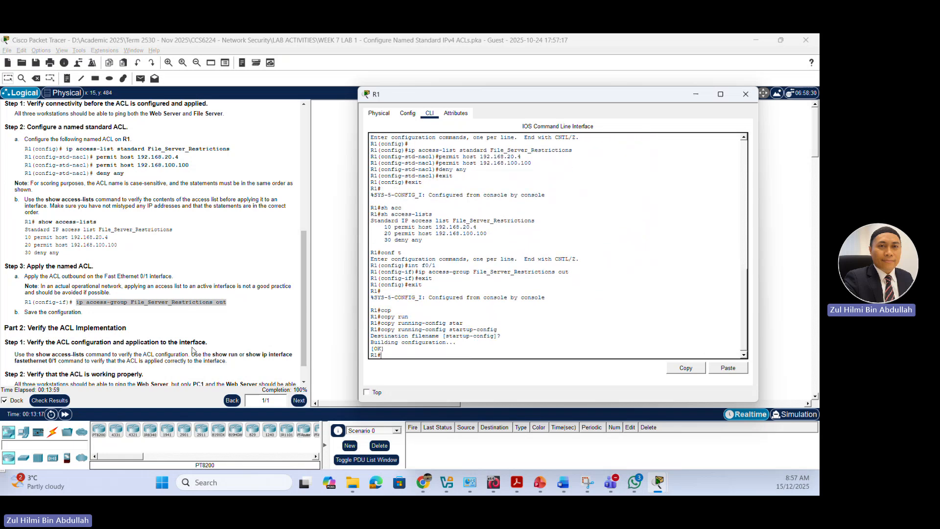
click(207, 341)
scroll(206, 338, down, 1)
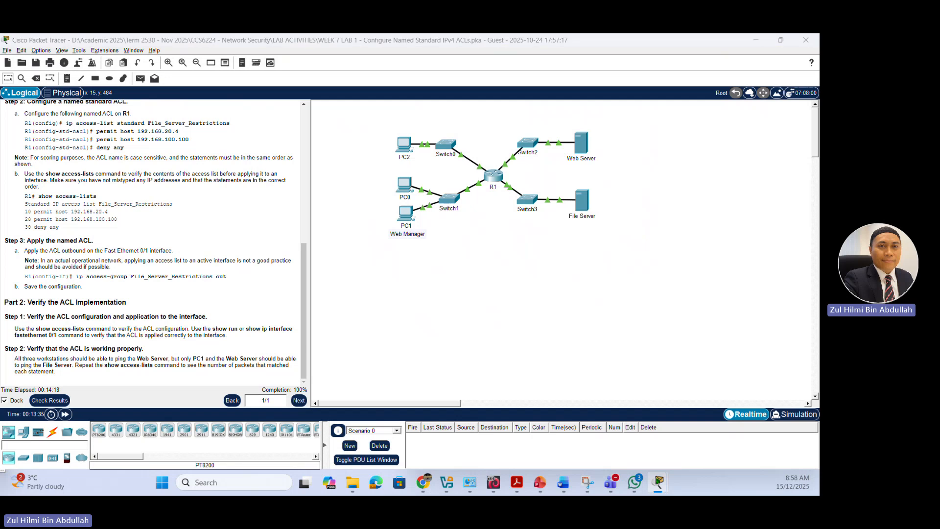
key(super+d)
key(super+d)
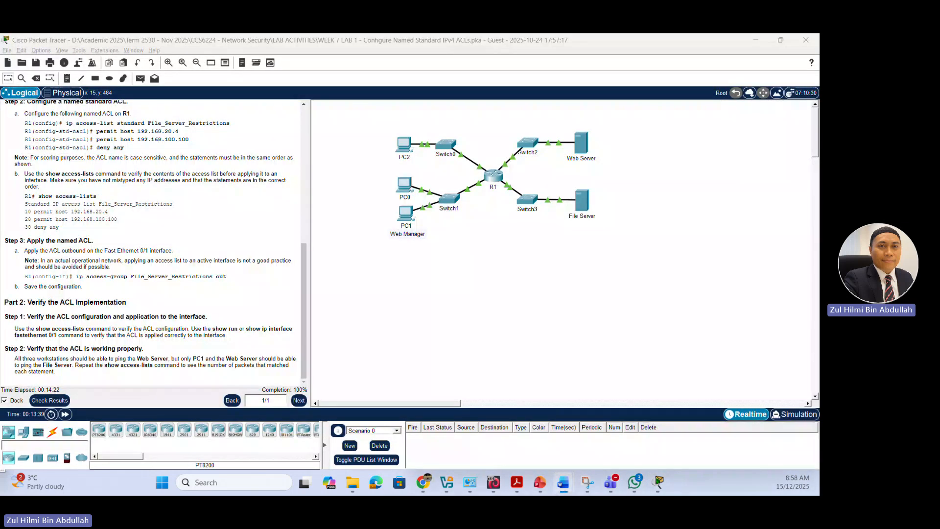
click(441, 321)
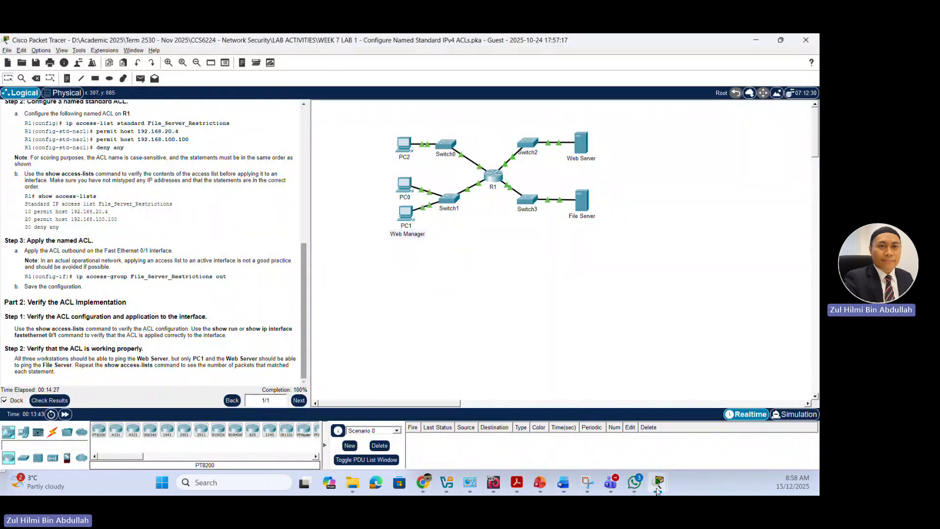
Reopen R1's command line and run "sh access-lists" to verify the ACL configuration.
mouse_move(657, 491)
click(745, 412)
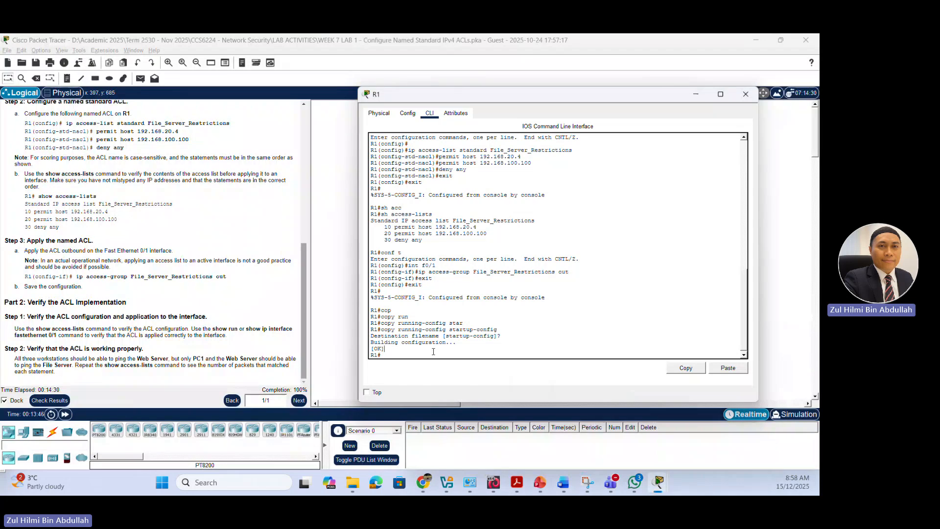
text(sh acc)
key(Tab)
key(Return)
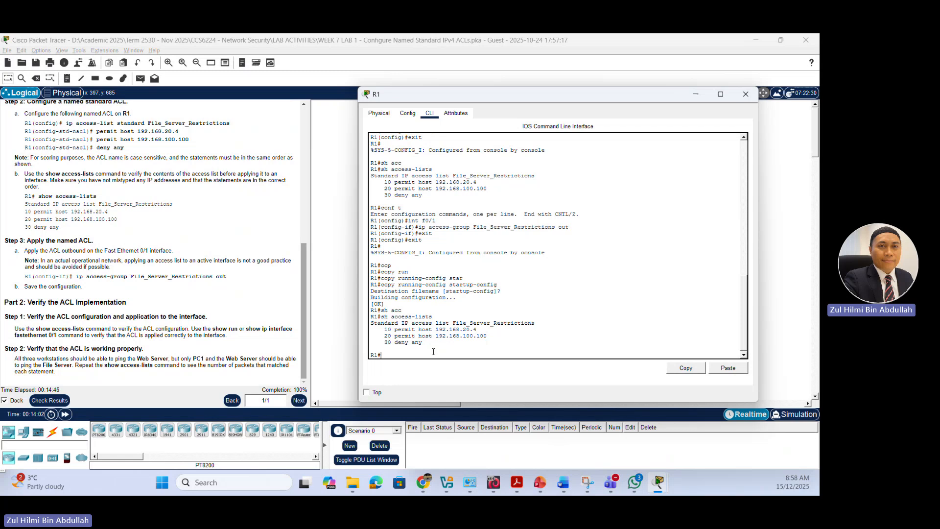
Run "sh run" on R1 and page through the running configuration to the File_Server_Restrictions access list.
text(sh run)
key(Tab)
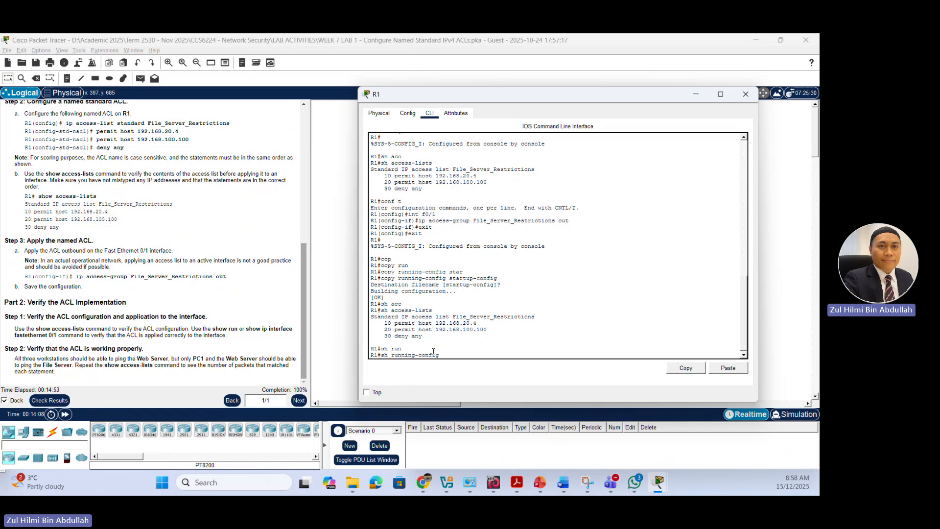
key(BackSpace)
key(BackSpace)
key(BackSpace)
key(BackSpace)
key(BackSpace)
key(BackSpace)
key(BackSpace)
key(BackSpace)
key(BackSpace)
key(BackSpace)
key(BackSpace)
key(Return)
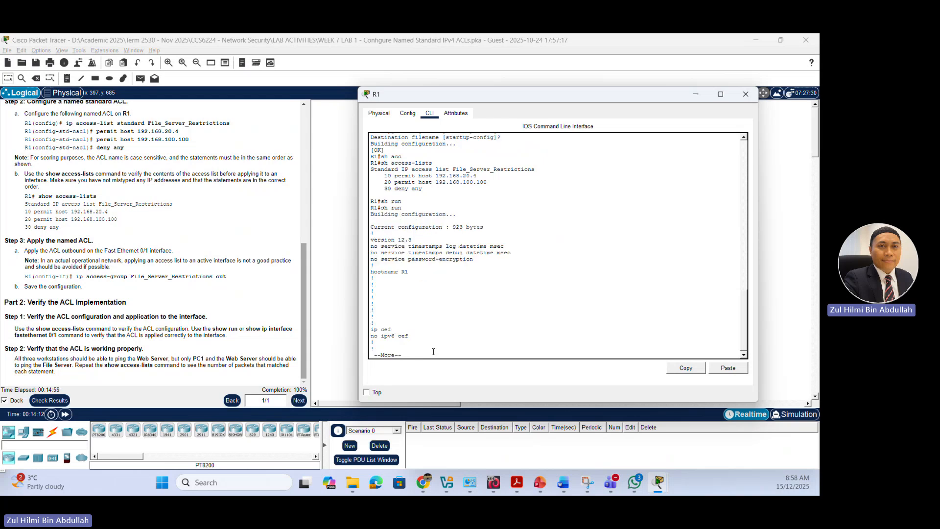
key(Return)
key(Return)
key(Return)
key(Return)
key(Return)
key(Return)
key(Return)
key(Return)
key(Return)
key(Return)
key(Return)
key(Return)
key(Return)
key(Return)
key(Return)
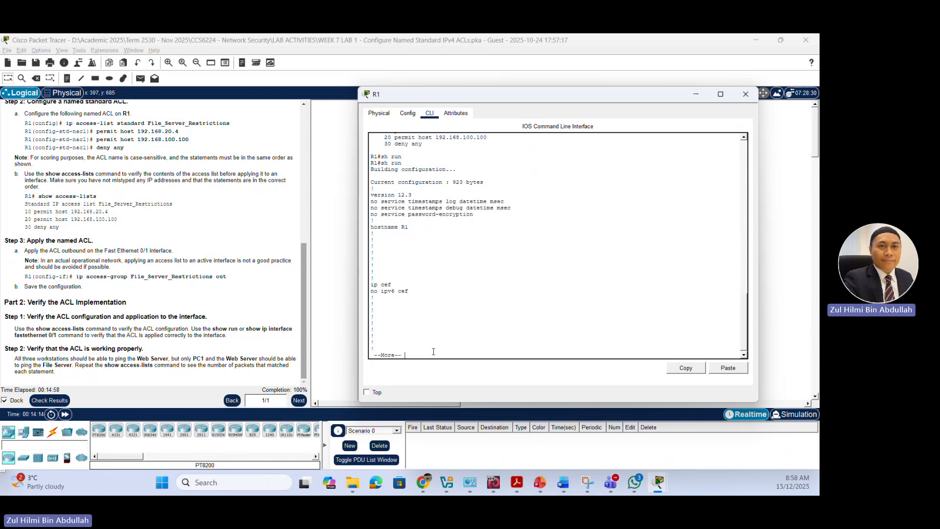
key(Return)
key(Return)
key(Return)
key(Return)
key(Return)
key(Return)
key(Return)
key(Return)
key(Return)
key(Return)
key(Return)
key(Return)
key(Return)
key(Return)
key(Return)
key(Return)
key(Return)
key(Return)
key(Return)
key(Return)
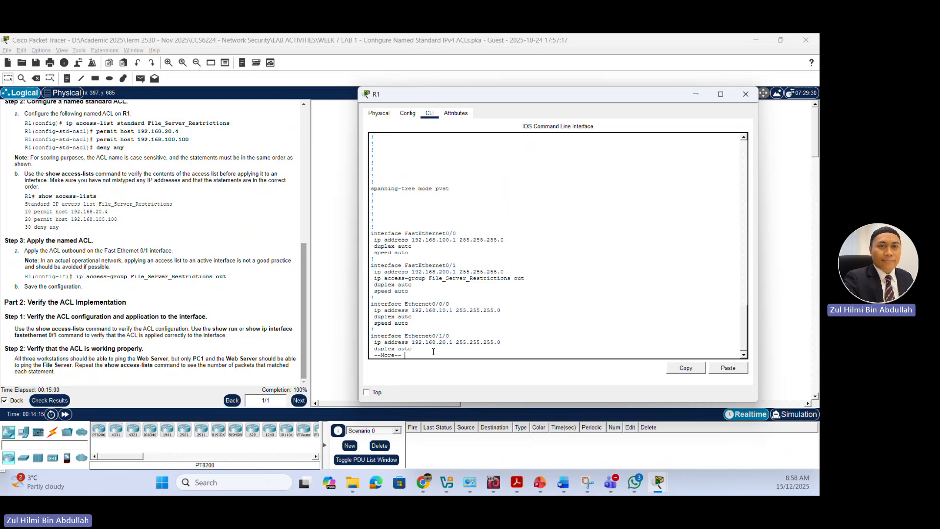
key(Return)
key(Return)
key(Return)
key(Return)
key(Return)
key(Return)
key(Return)
key(Return)
key(Return)
key(Return)
key(Return)
key(Return)
key(Return)
key(Return)
key(Return)
key(Return)
key(Return)
key(Return)
key(Return)
key(Return)
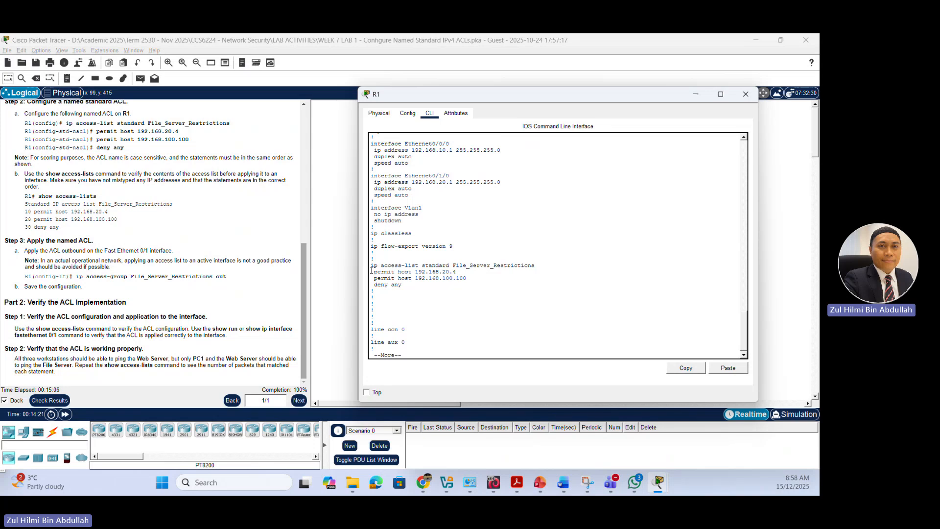
Examine the access list entries in the running configuration and page through the remaining output to the R1 prompt.
drag(372, 266, 405, 284)
click(439, 332)
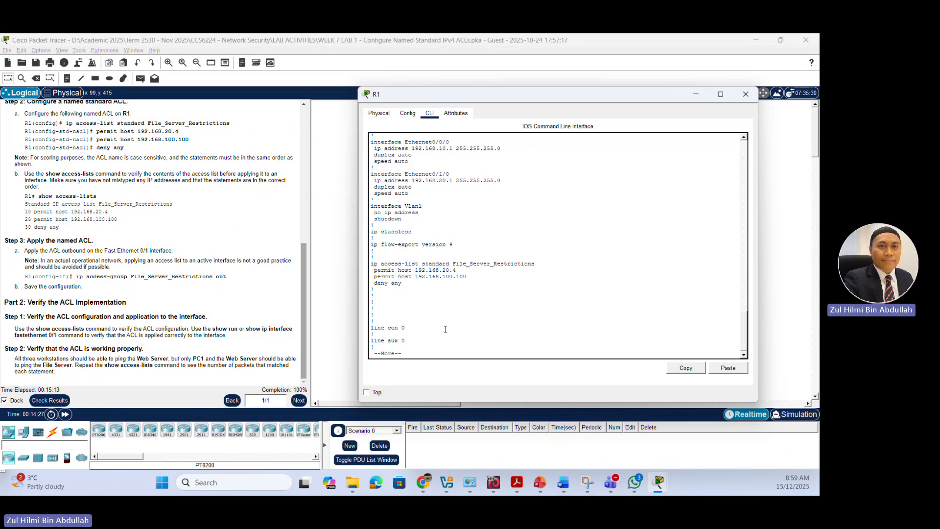
key(Return)
key(Return)
key(Return)
key(Return)
key(Return)
key(Return)
key(Return)
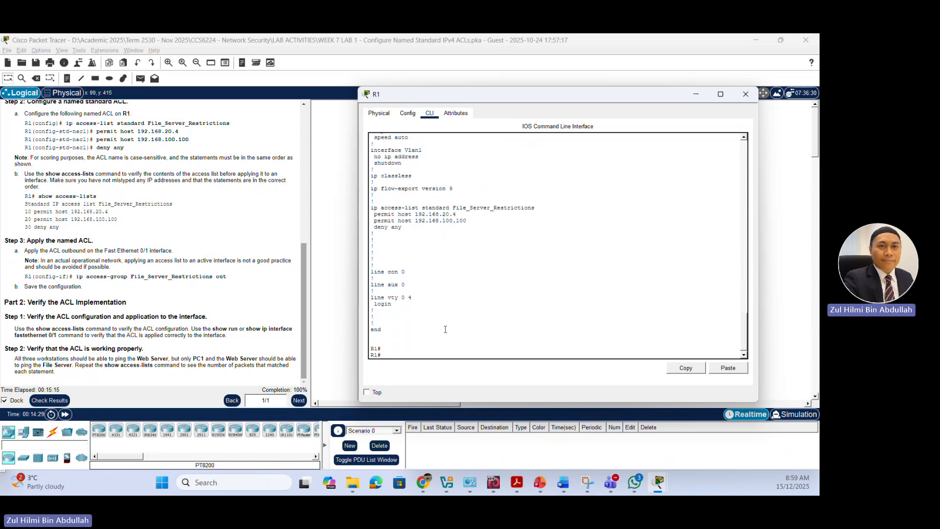
Run "sh ip int f0/1" on R1 and page through the interface output back to the prompt.
text(sh ip int f0/1)
key(Return)
key(Return)
key(Return)
key(Return)
key(Return)
key(Return)
key(Return)
key(Return)
key(Return)
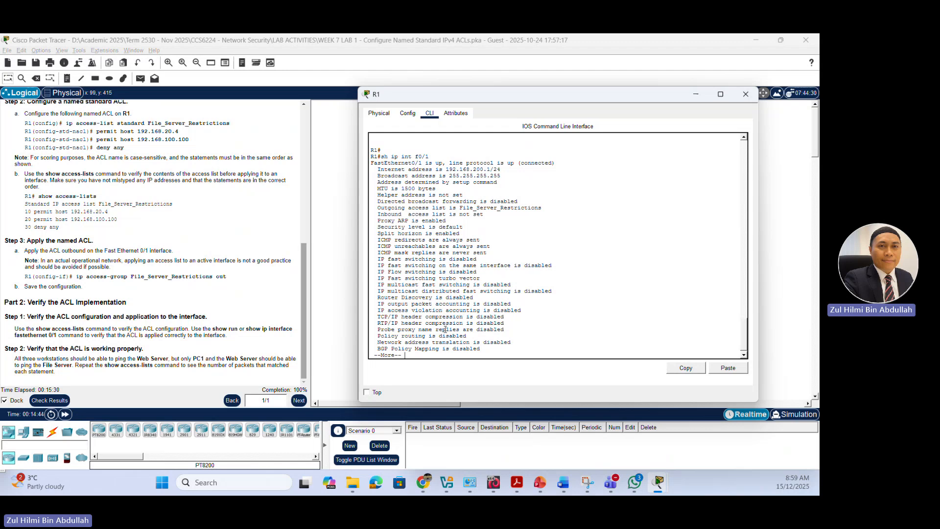
key(Return)
key(Return)
key(Return)
key(Return)
key(Return)
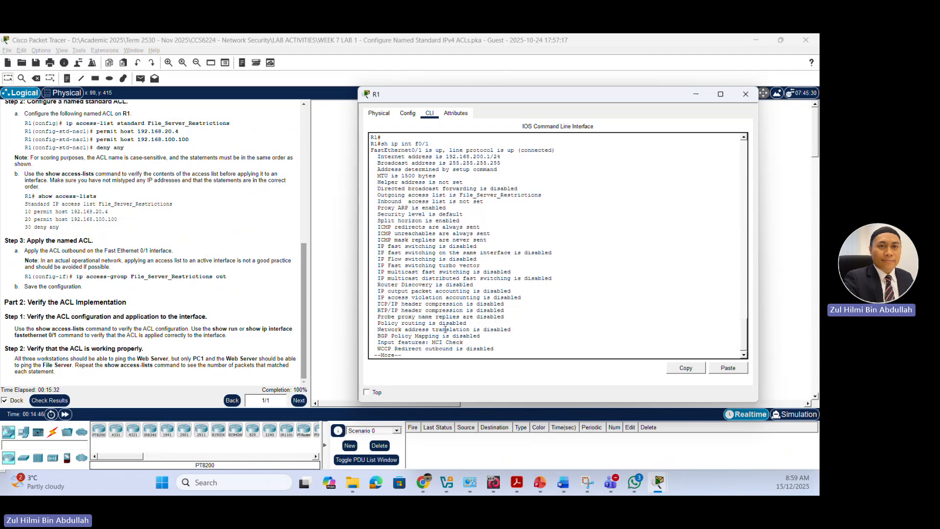
key(Return)
key(Return)
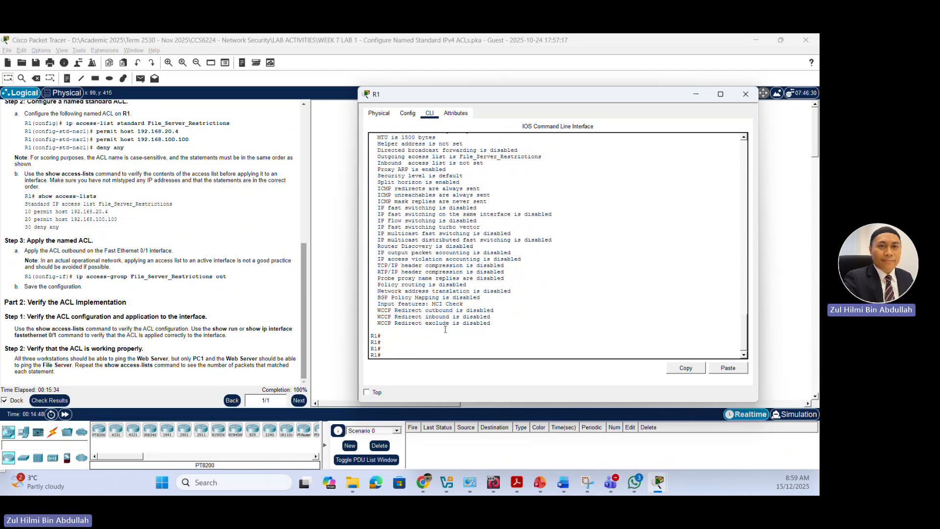
Examine the outgoing access list entry in the FastEthernet0/1 output, and minimize the R1 window.
scroll(461, 283, up, 4)
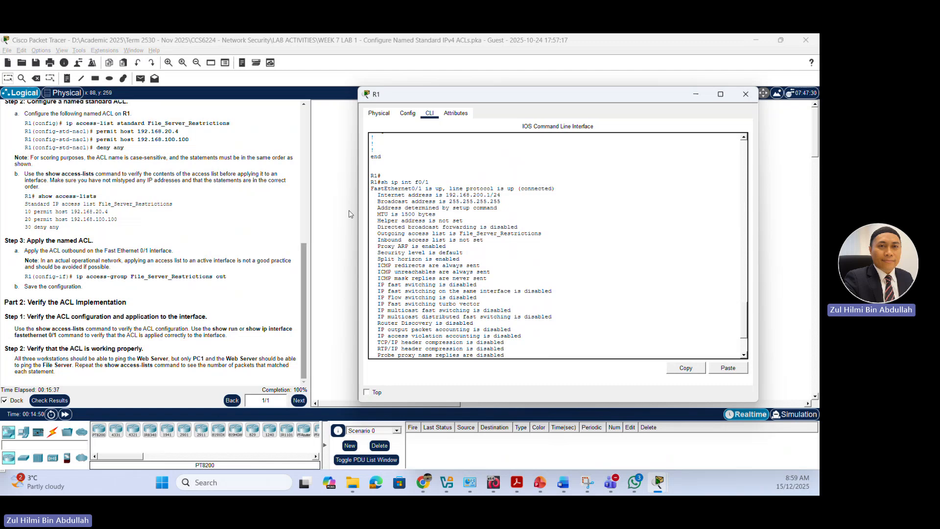
drag(378, 195, 441, 236)
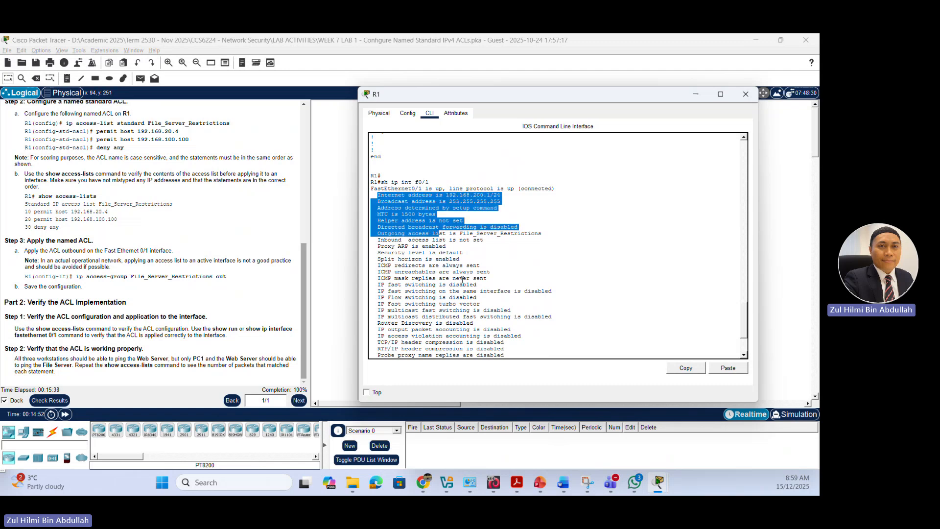
click(462, 279)
scroll(436, 245, down, 4)
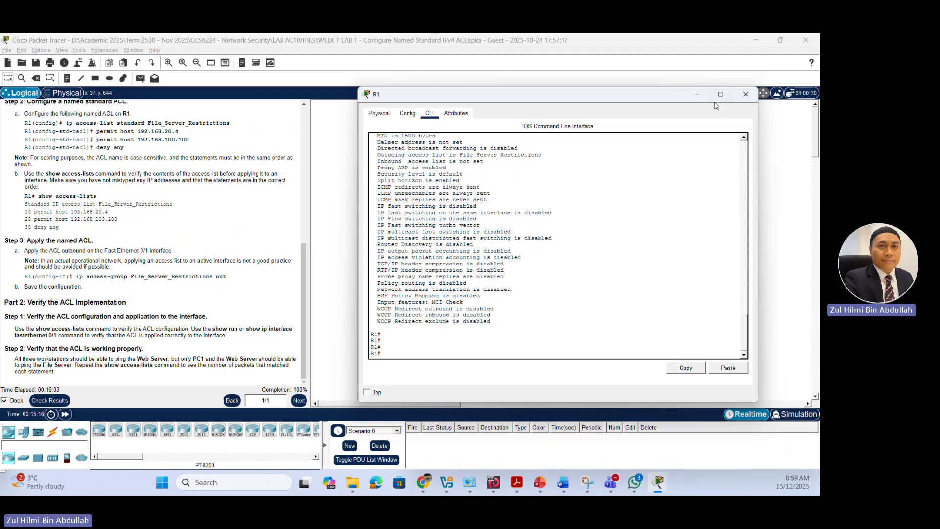
click(696, 95)
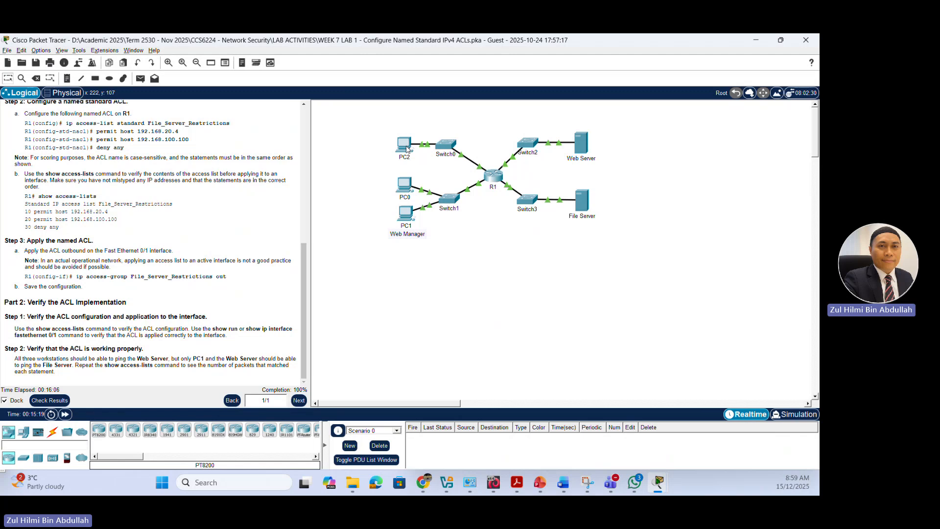
Open PC2's Command Prompt and ping the Web Server at 192.168.100.100, keeping the output in view.
click(409, 149)
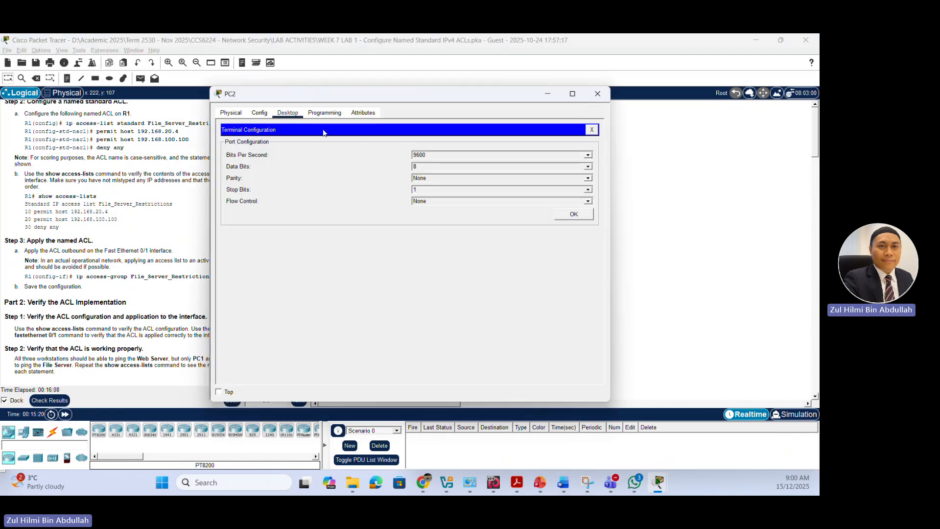
click(591, 129)
click(476, 165)
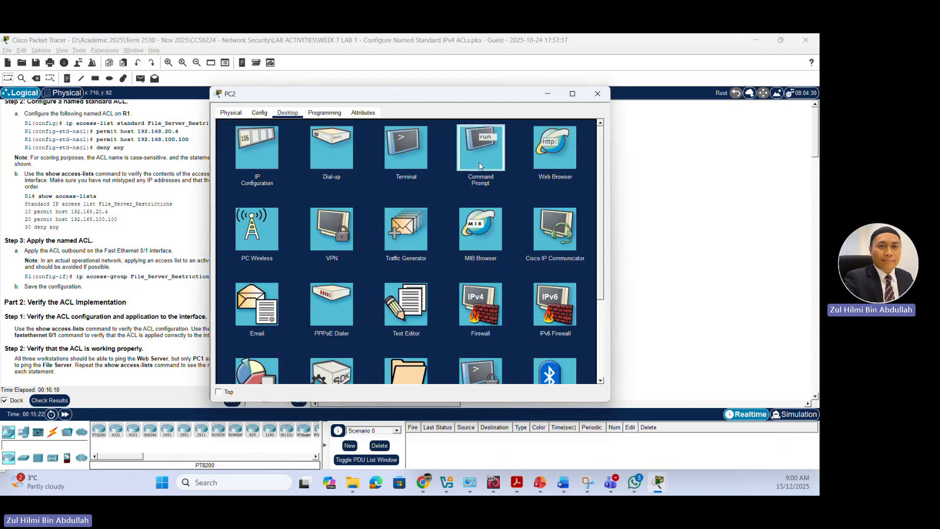
drag(451, 98, 611, 206)
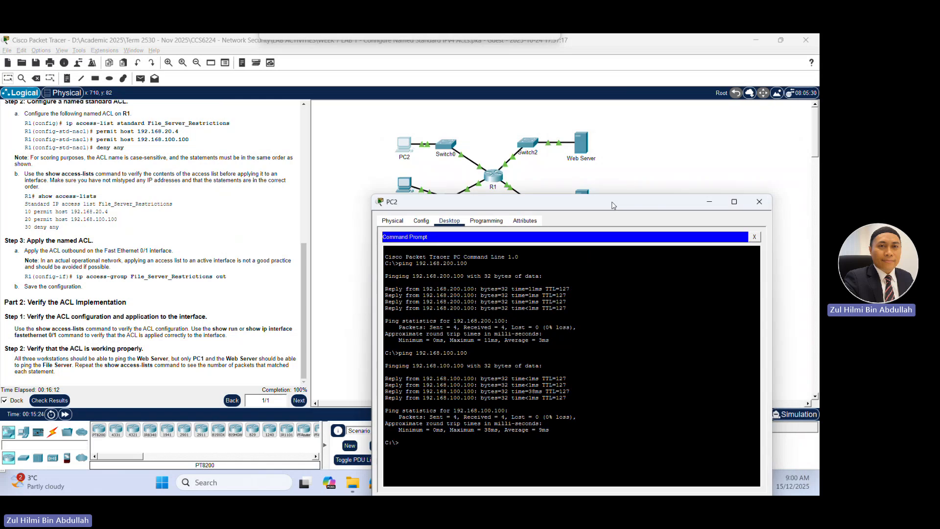
key(Up)
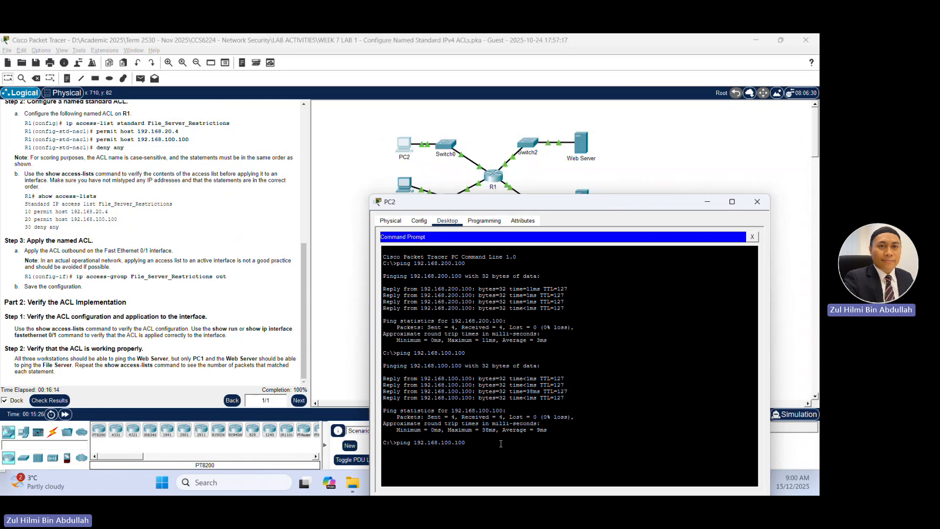
key(Up)
key(Return)
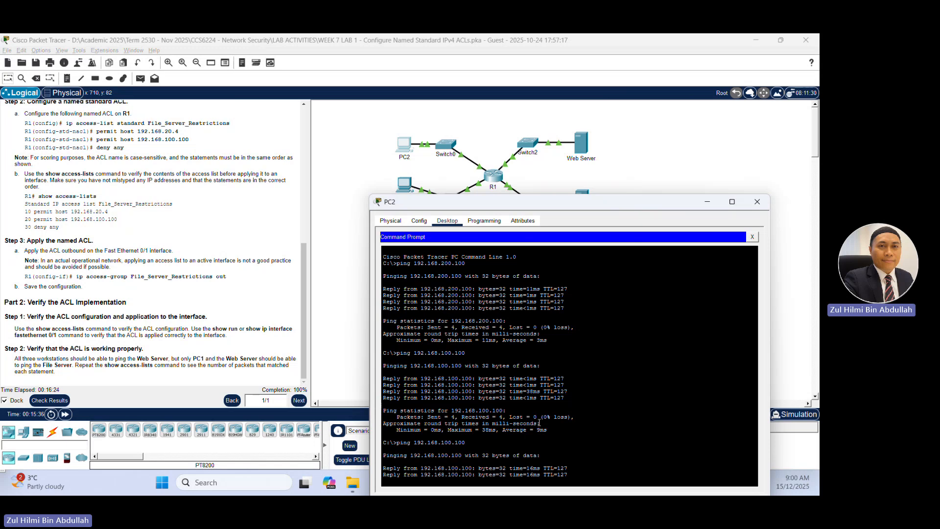
drag(637, 203, 641, 119)
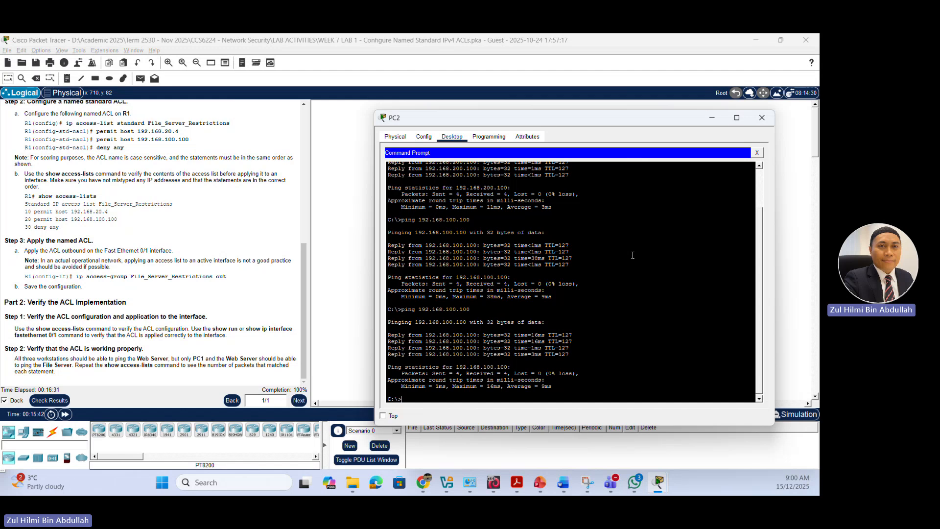
Ping the File Server at 192.168.200.100 from PC2 and close the PC2 window.
key(Up)
key(BackSpace)
text(3)
key(BackSpace)
text(2.168.200.100)
key(Return)
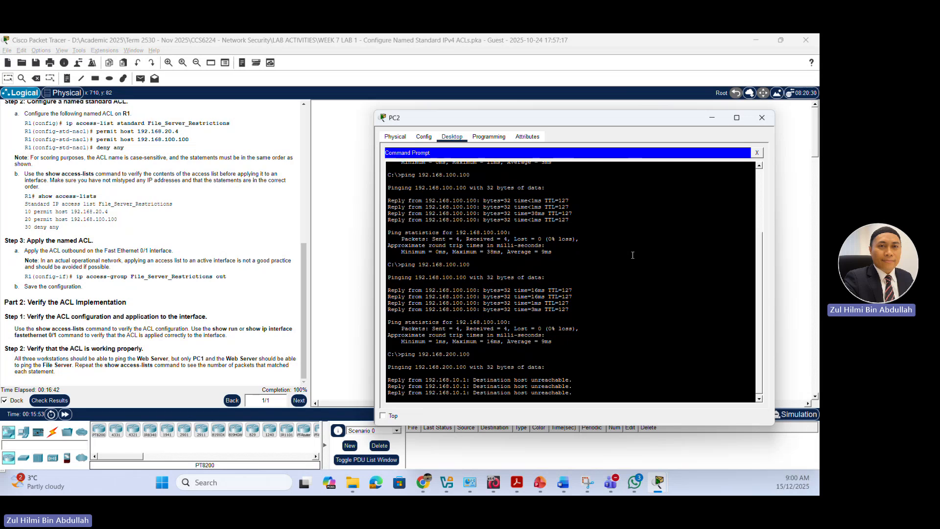
click(762, 117)
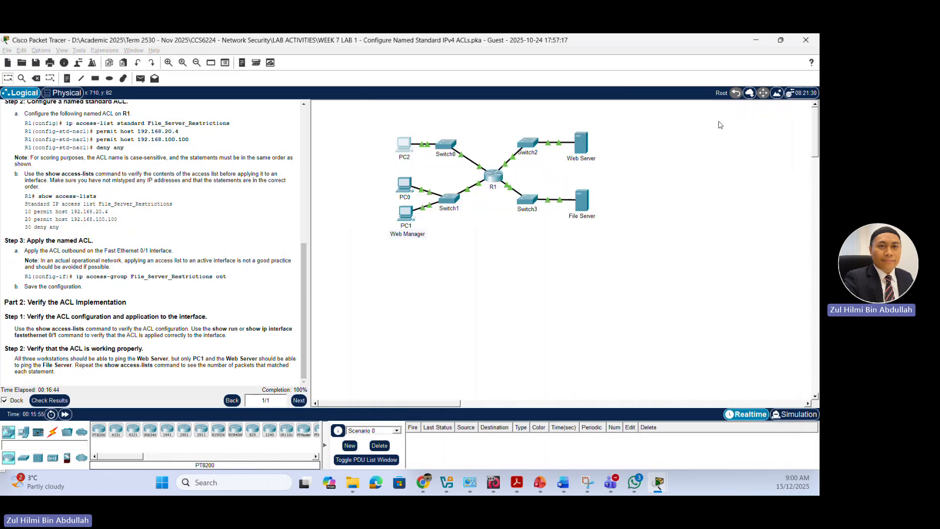
Open PC0's Command Prompt and ping the Web Server at 192.168.100.100.
click(403, 189)
click(487, 150)
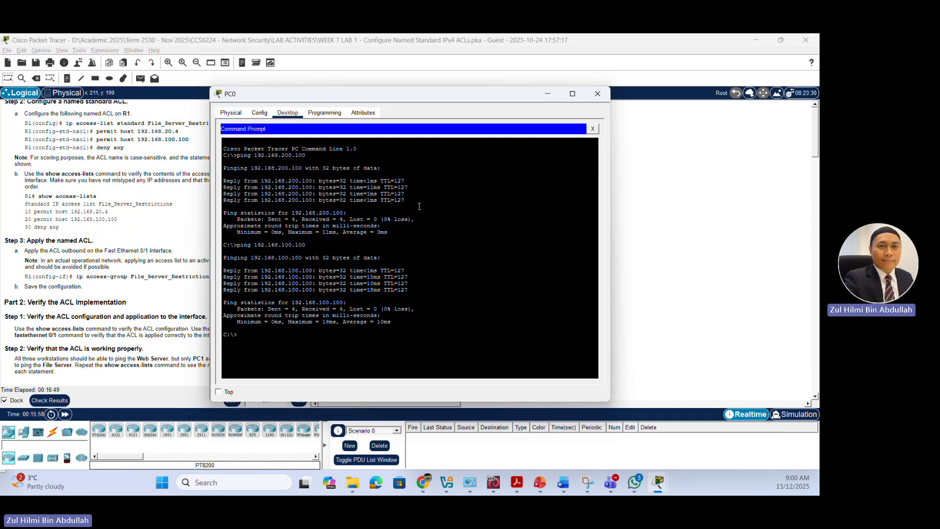
drag(451, 97, 599, 93)
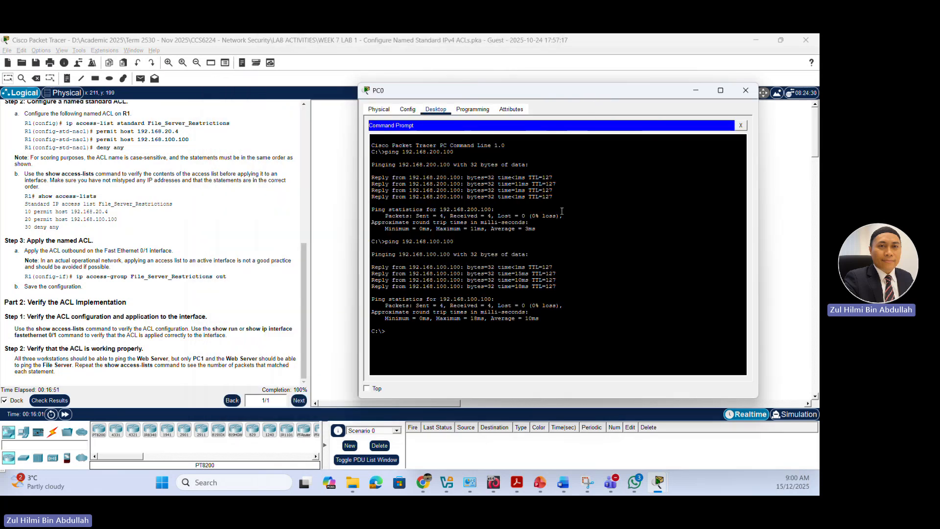
key(Up)
key(Return)
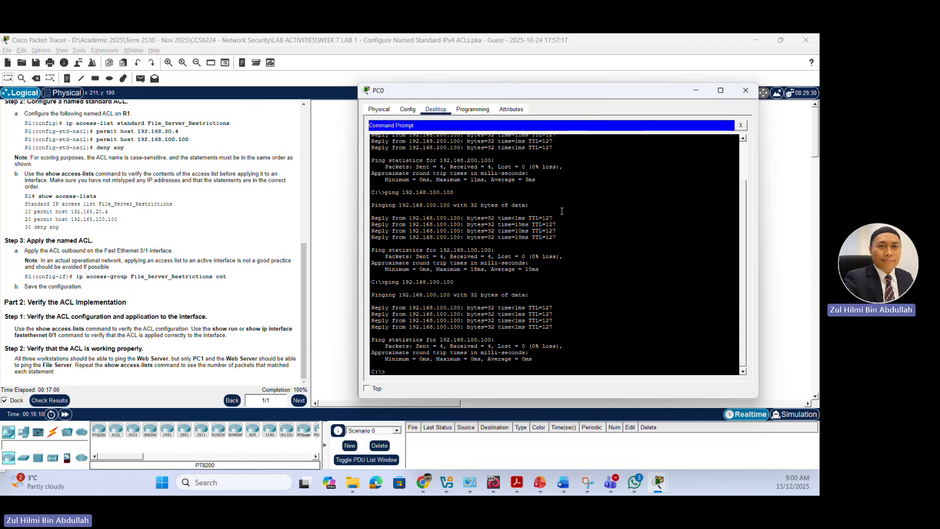
Ping the File Server at 192.168.200.100 from PC0 and minimize the PC0 window.
key(Up)
key(Return)
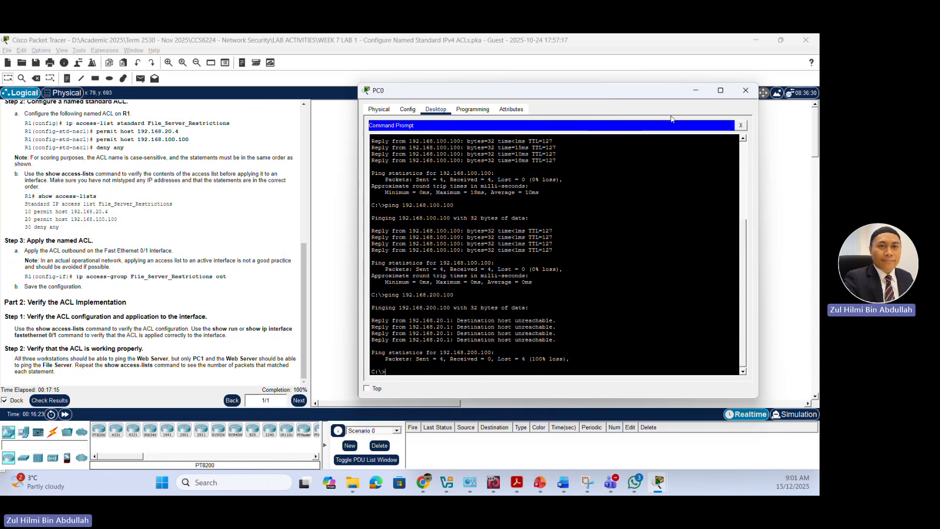
click(696, 91)
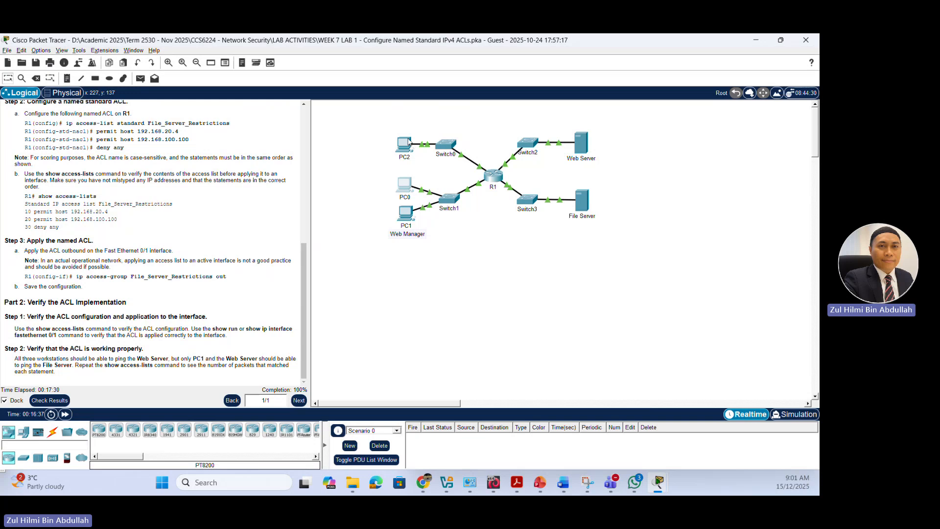
Open PC1's Command Prompt and ping the Web Server at 192.168.100.100, keeping the output in view.
click(410, 218)
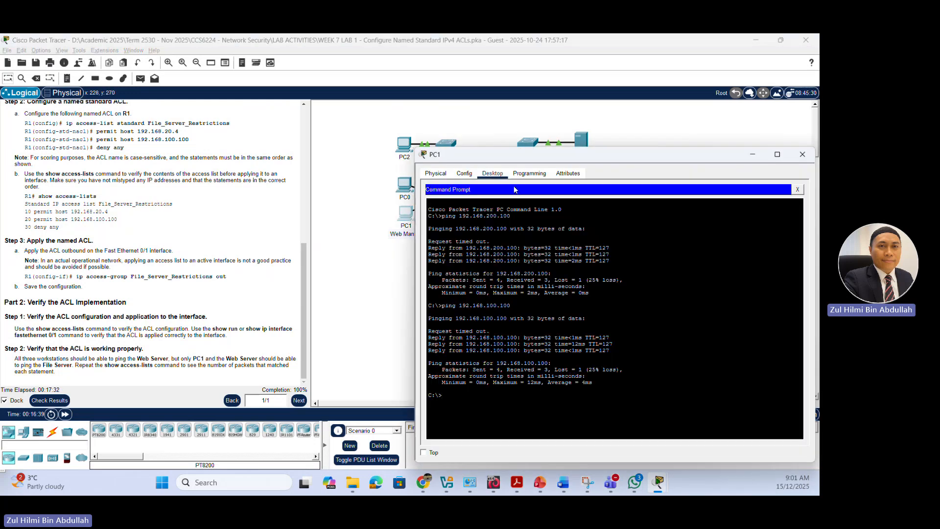
drag(617, 155, 514, 145)
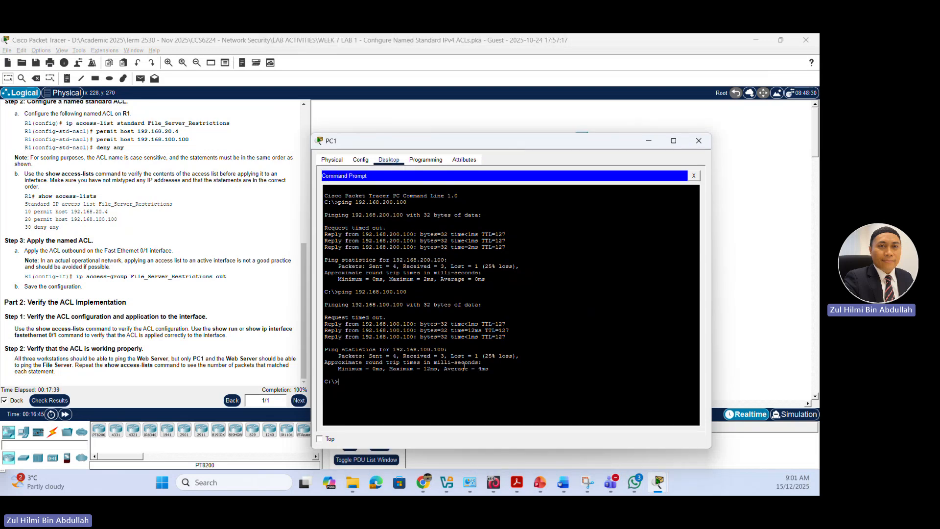
key(Up)
key(Return)
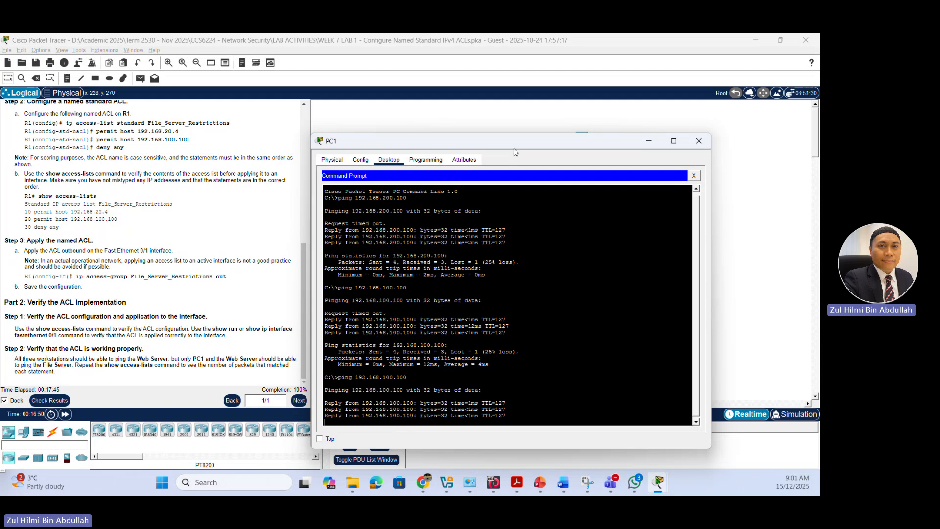
drag(512, 140, 555, 121)
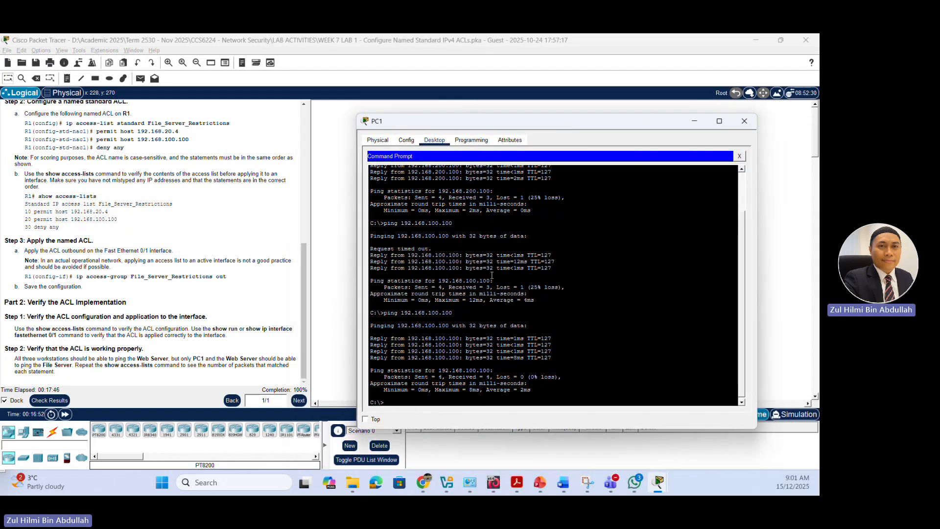
Ping the File Server at 192.168.200.100 from PC1.
key(Up)
key(BackSpace)
text(2.168.200.100)
key(Return)
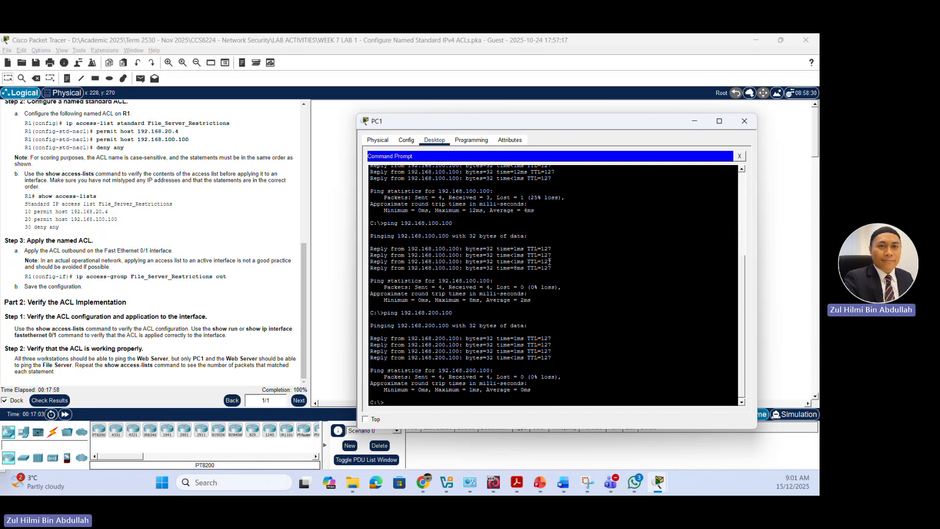
Move the PC1 window aside to uncover the Web Server and File Server in the topology.
drag(628, 128, 573, 121)
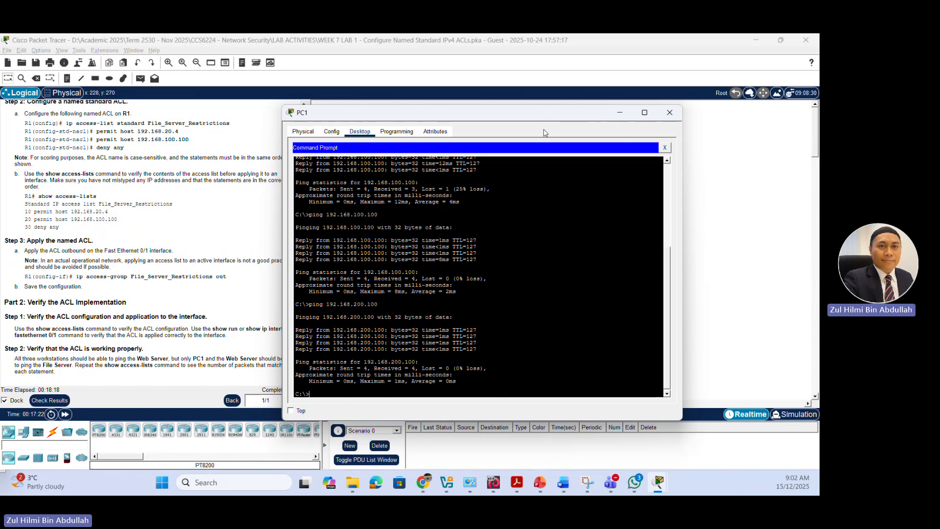
drag(547, 117, 539, 117)
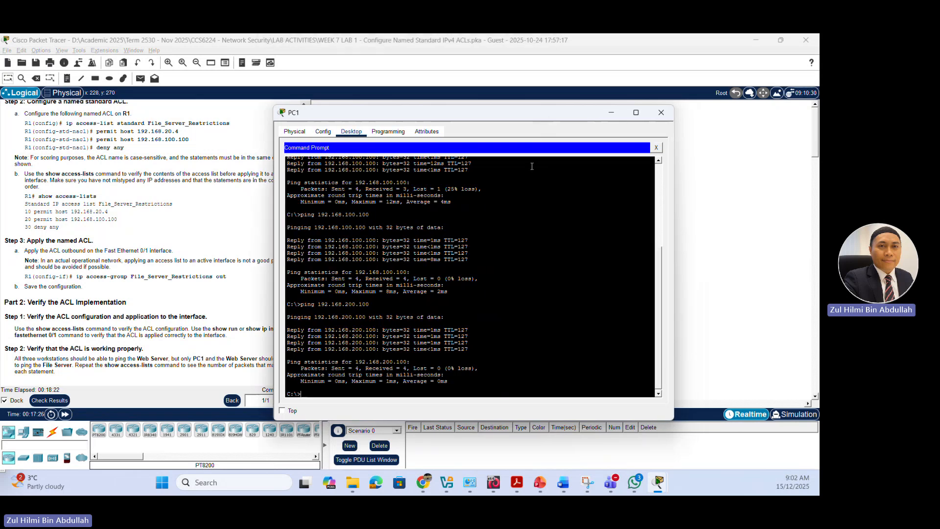
drag(535, 120, 392, 109)
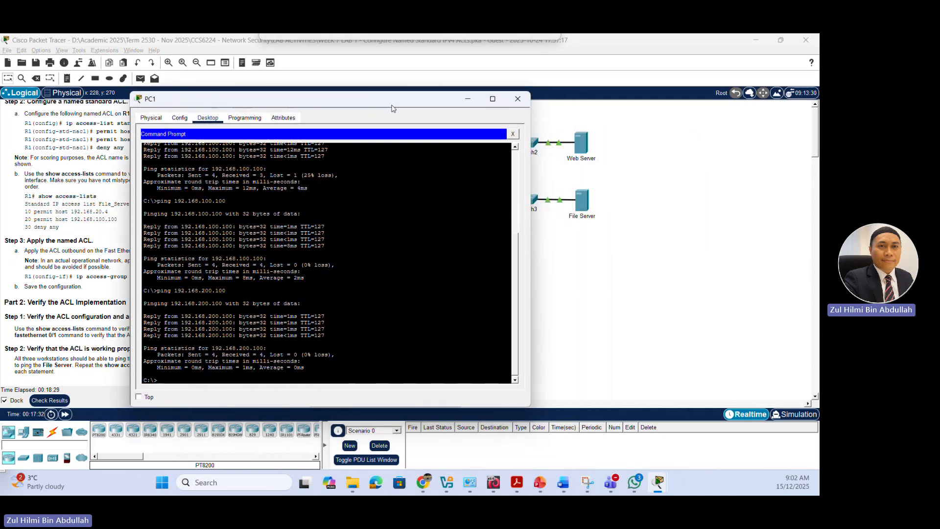
Bring the topology in front of the PC1 window and open the Web Server's Command Prompt.
drag(392, 108, 393, 109)
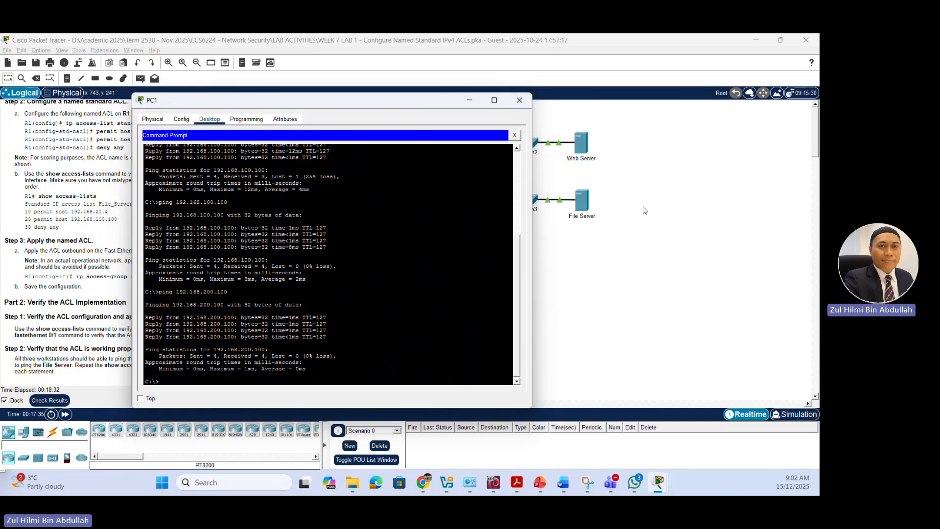
click(649, 255)
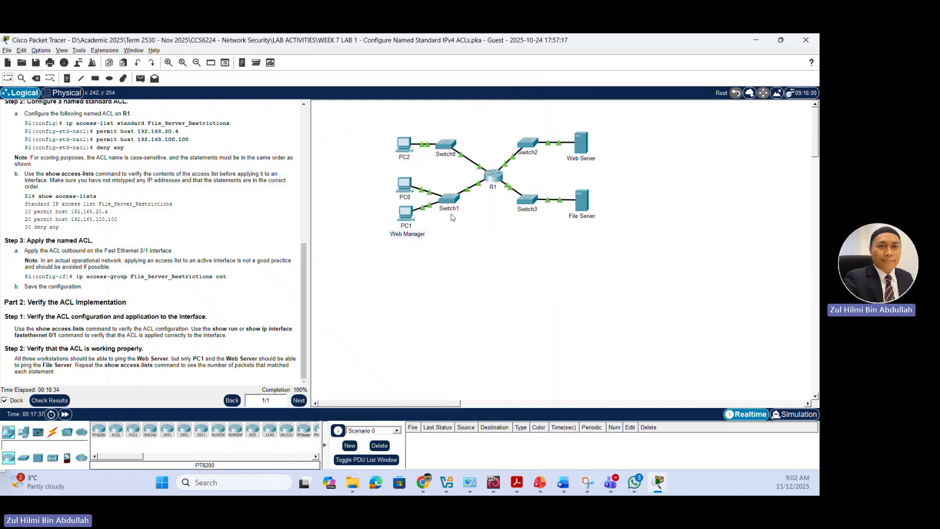
click(583, 145)
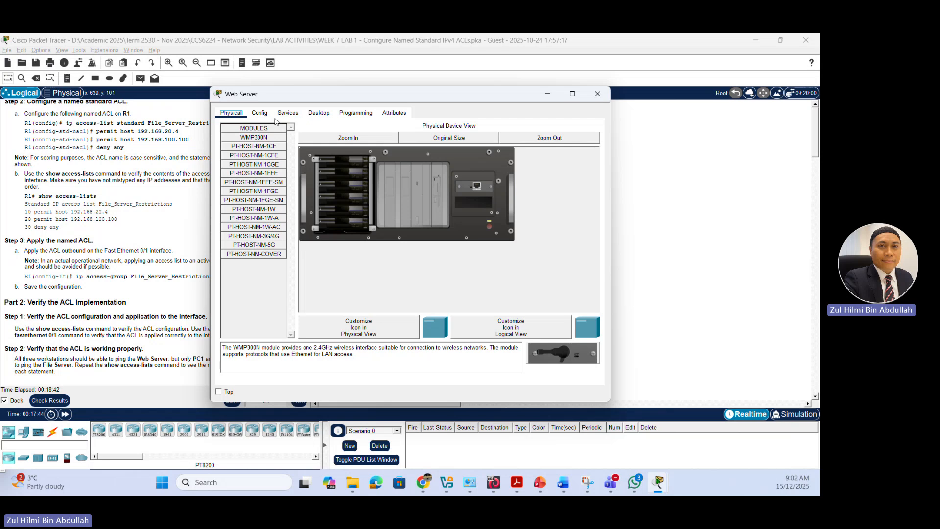
click(319, 113)
click(397, 150)
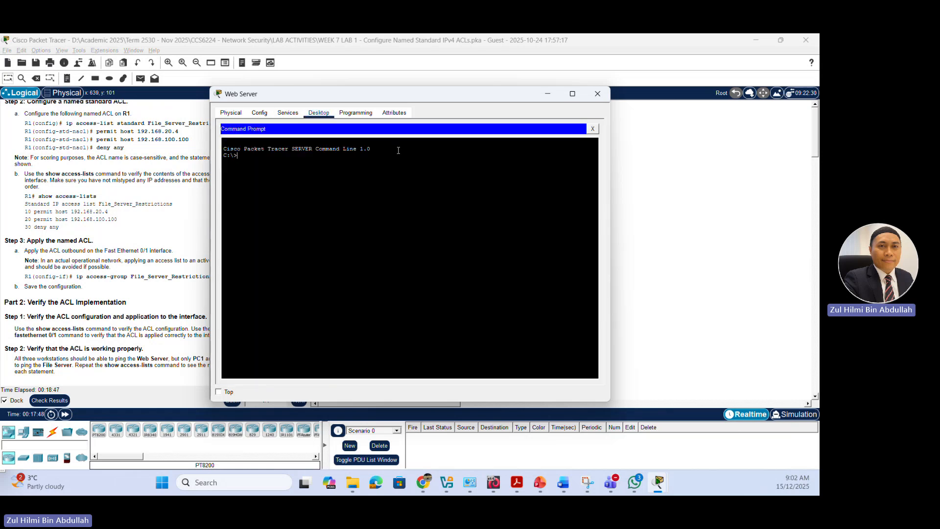
Ping the File Server at 192.168.200.100 from the Web Server and minimize the Web Server window.
text(ping 192.168.2.136872)
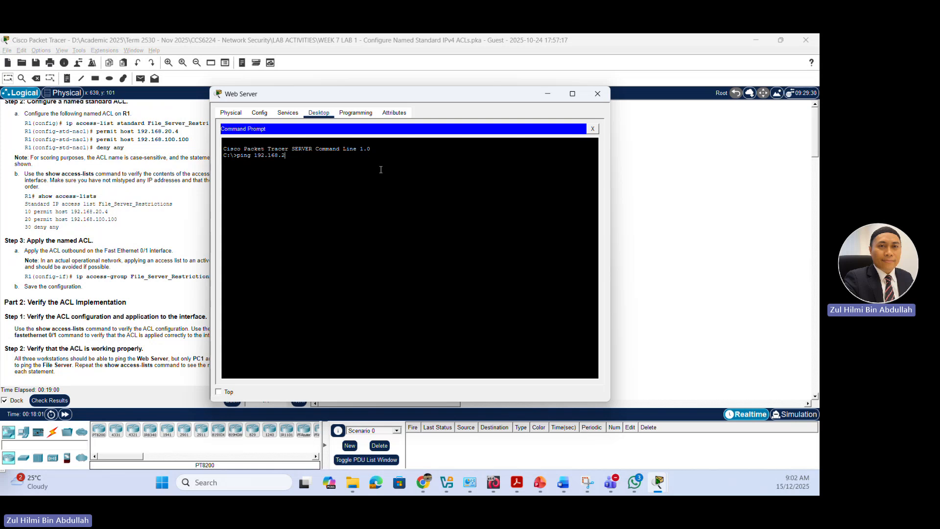
text(00.100)
key(Return)
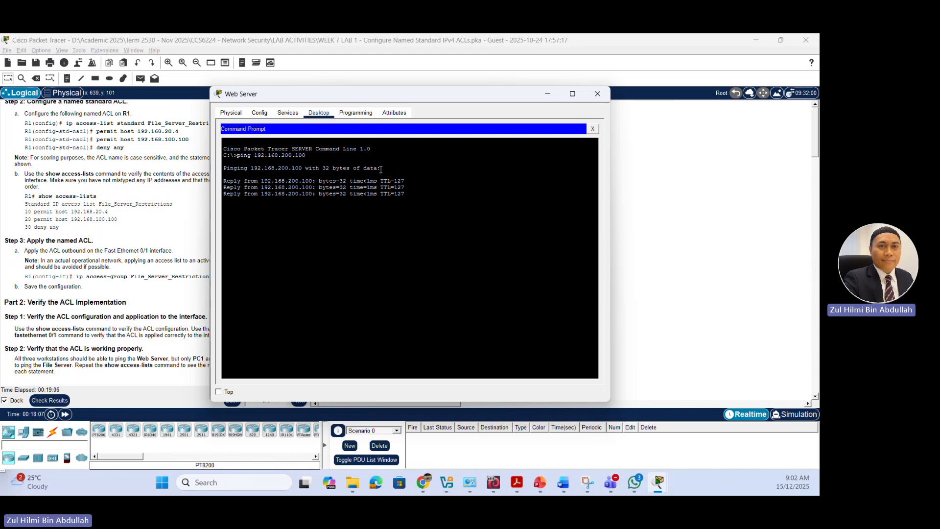
click(549, 93)
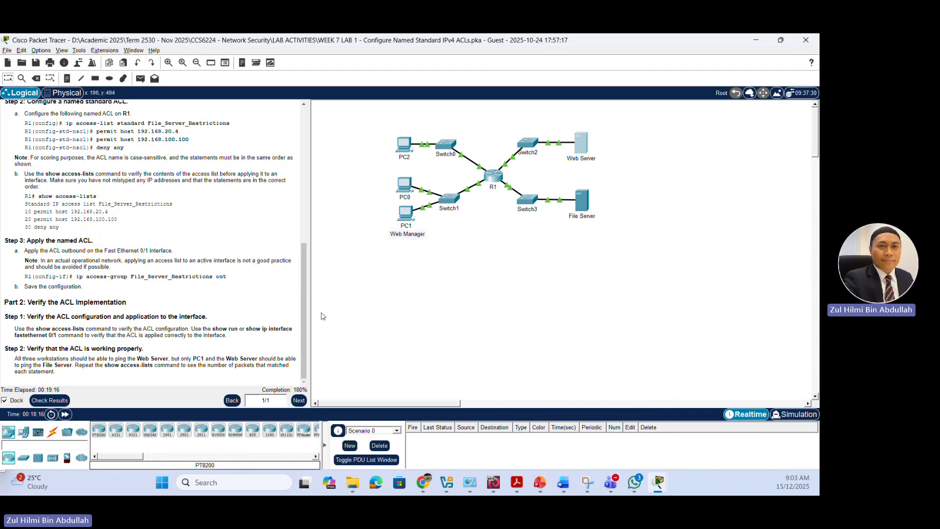
Check the activity results, review the assessment items, connectivity tests and overall feedback, and close the results.
drag(304, 270, 290, 285)
click(49, 400)
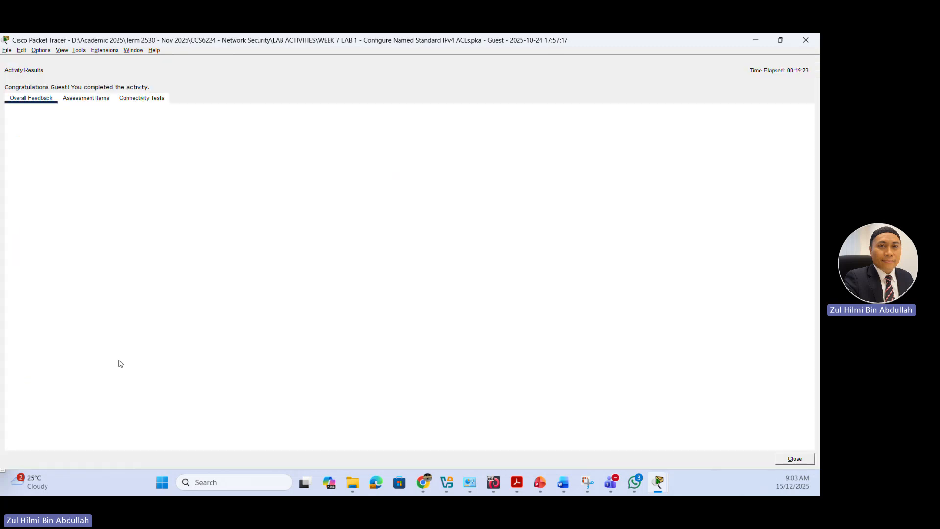
click(91, 100)
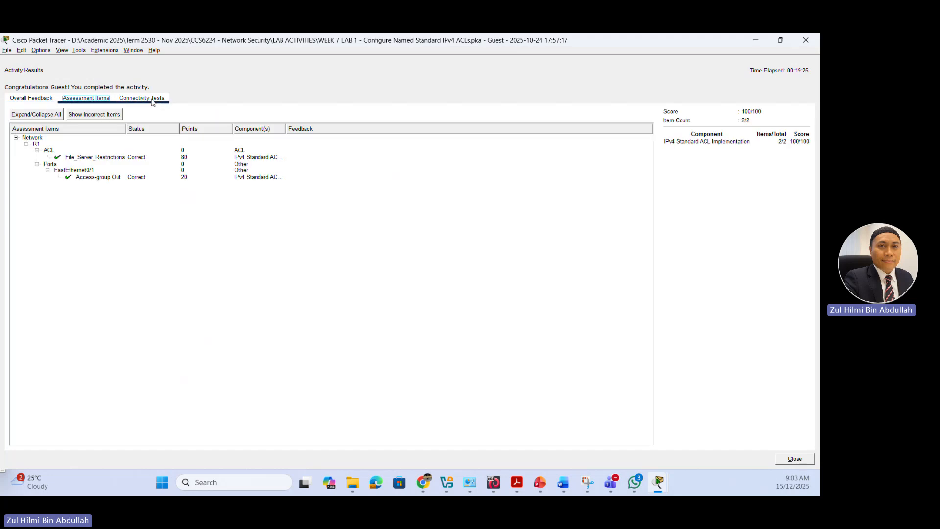
click(152, 100)
click(87, 99)
click(31, 98)
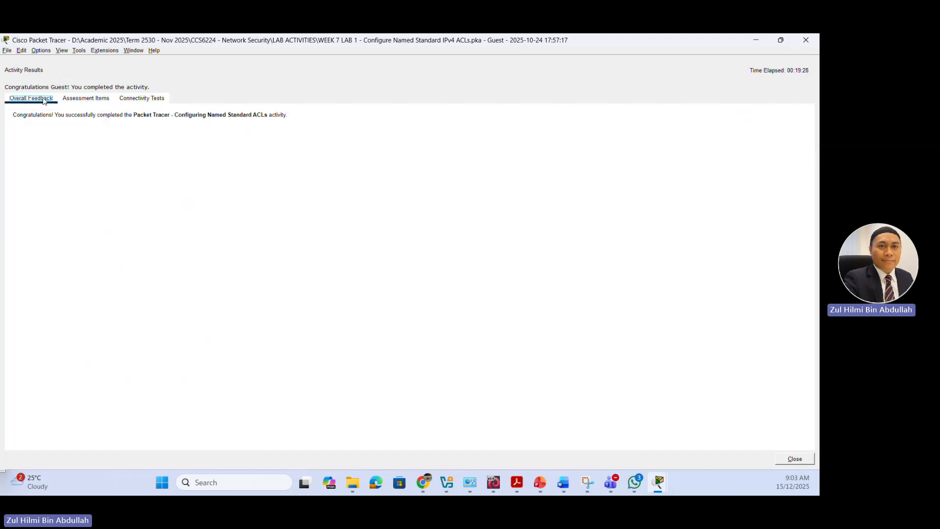
click(88, 100)
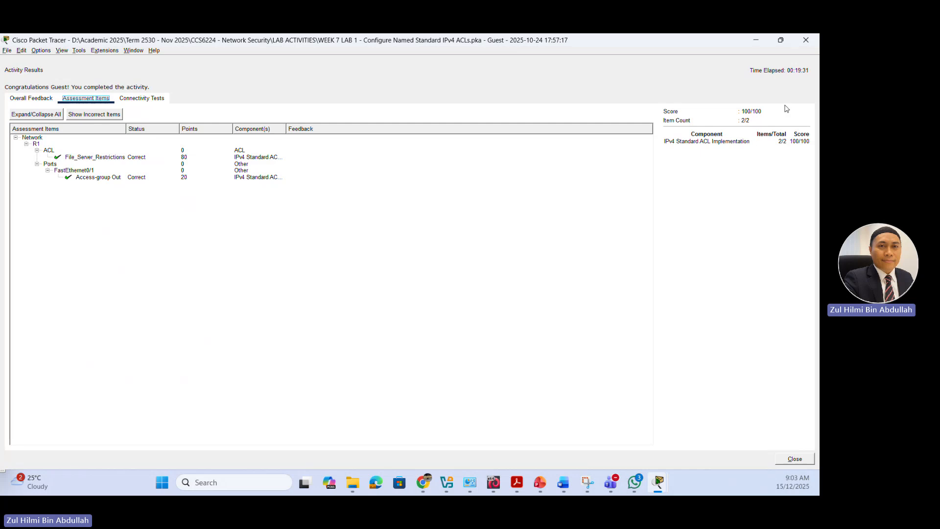
click(794, 460)
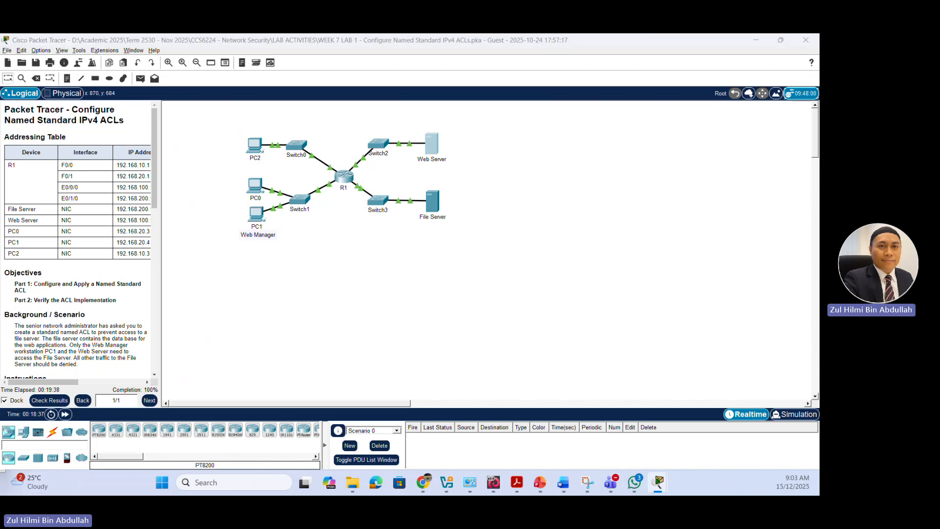
key(super+d)
key(super+d)
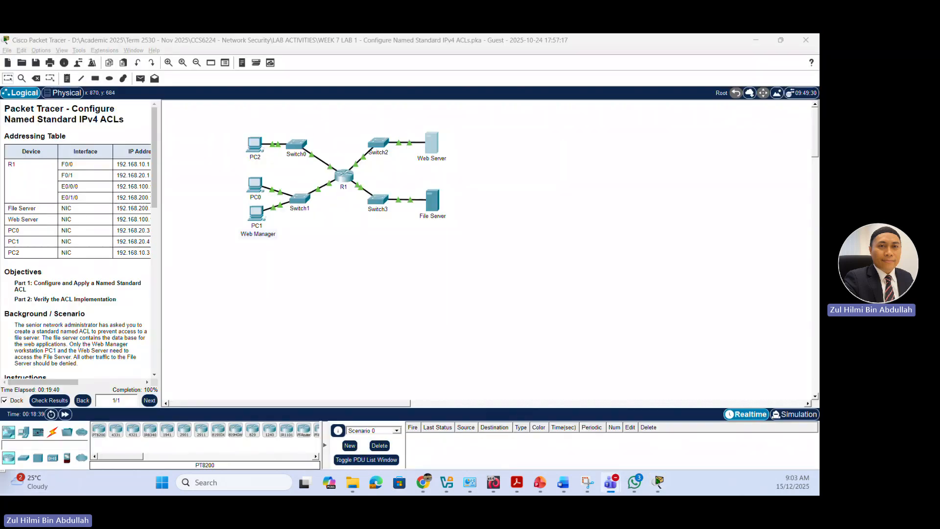